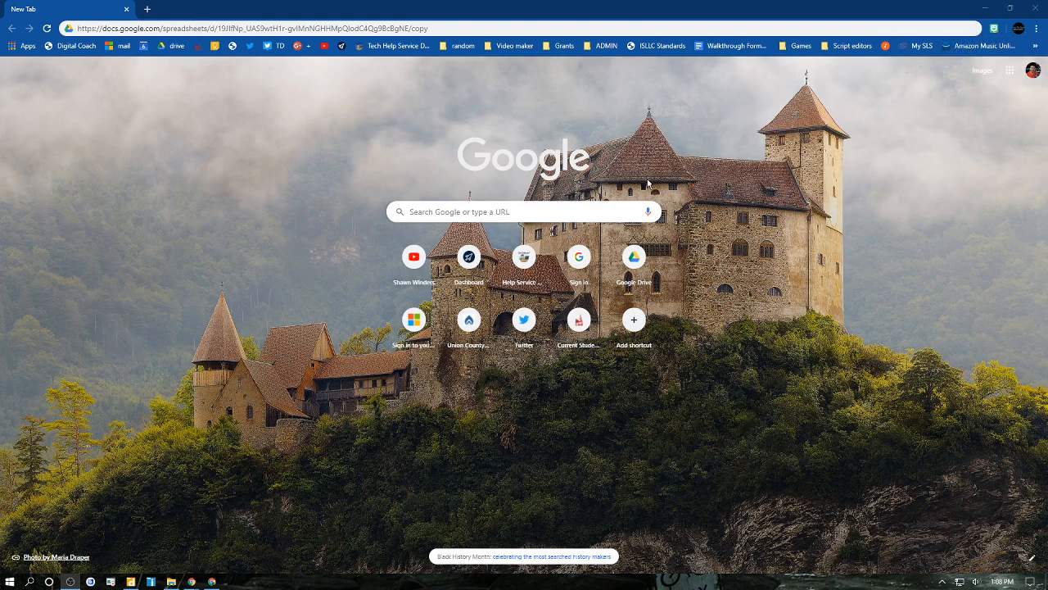
# - Load the spreadsheet's copy link and make a copy of the Family Feud document
pyautogui.moveTo(452, 31)
pyautogui.mouseDown()
pyautogui.moveTo(76, 29)
pyautogui.moveTo(437, 38)
pyautogui.mouseUp()
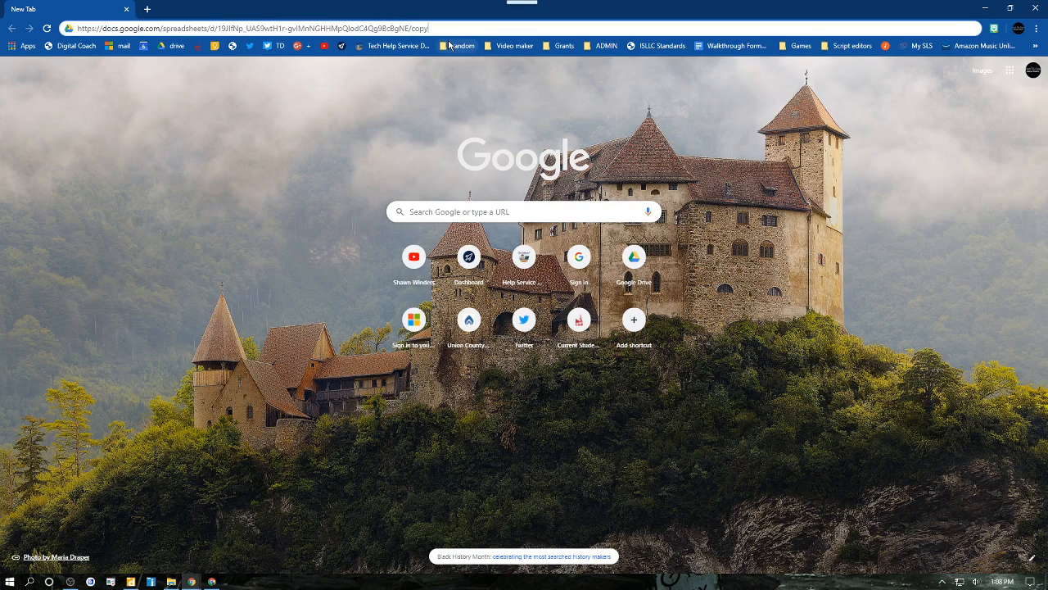
pyautogui.press('Return')
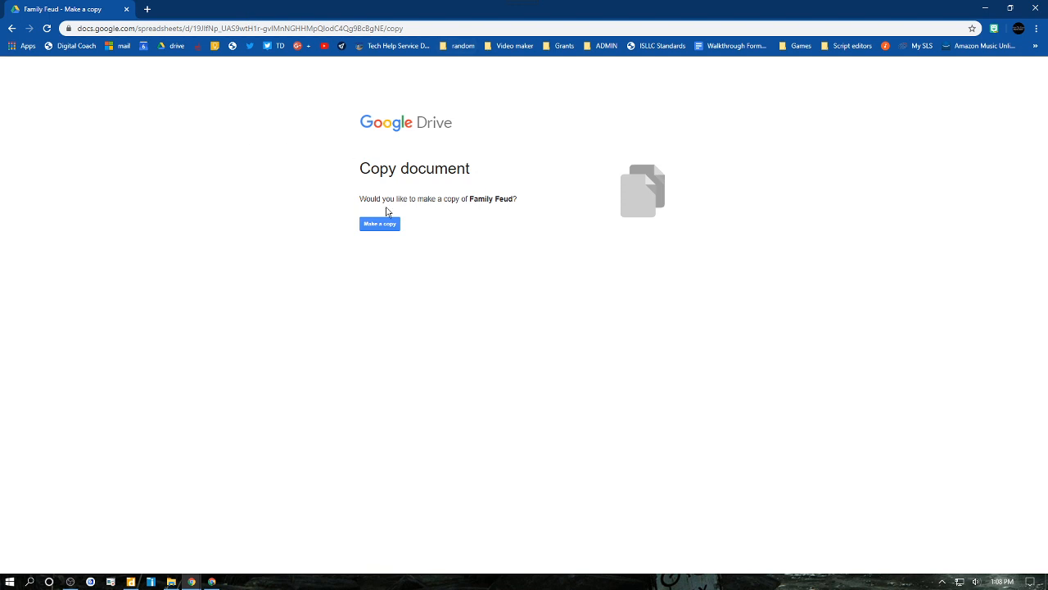
pyautogui.click(380, 225)
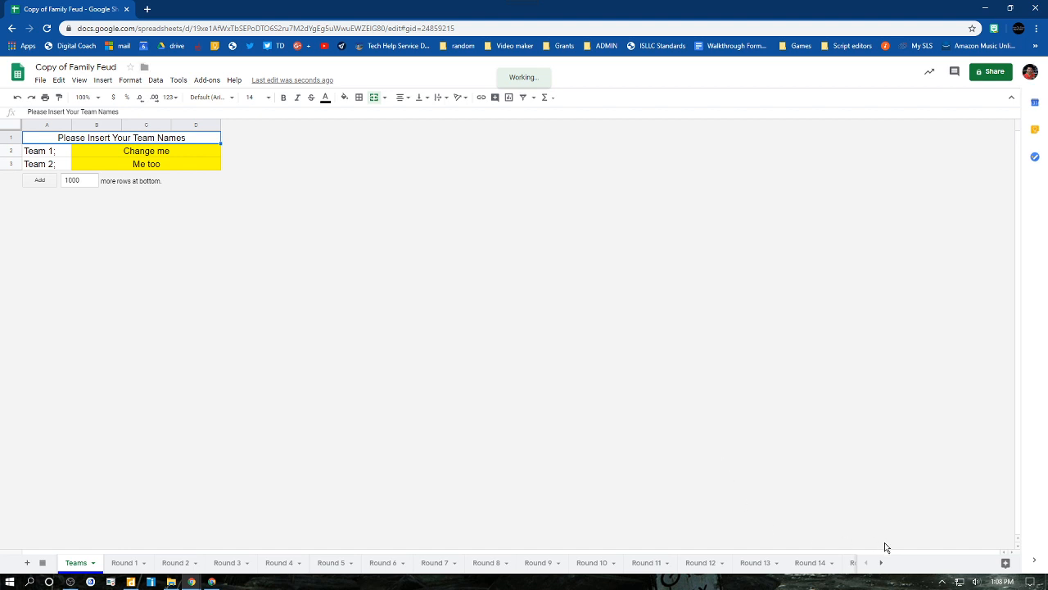
# - On the Questions sheet, enter "Best Sports?" as the Round 1 question
pyautogui.click(880, 563)
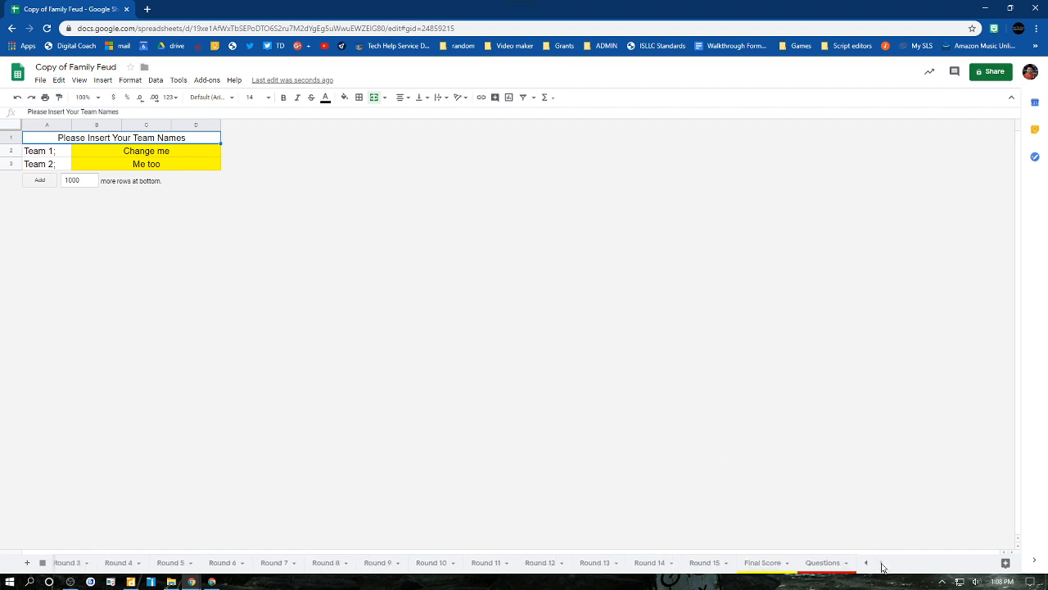
pyautogui.click(816, 564)
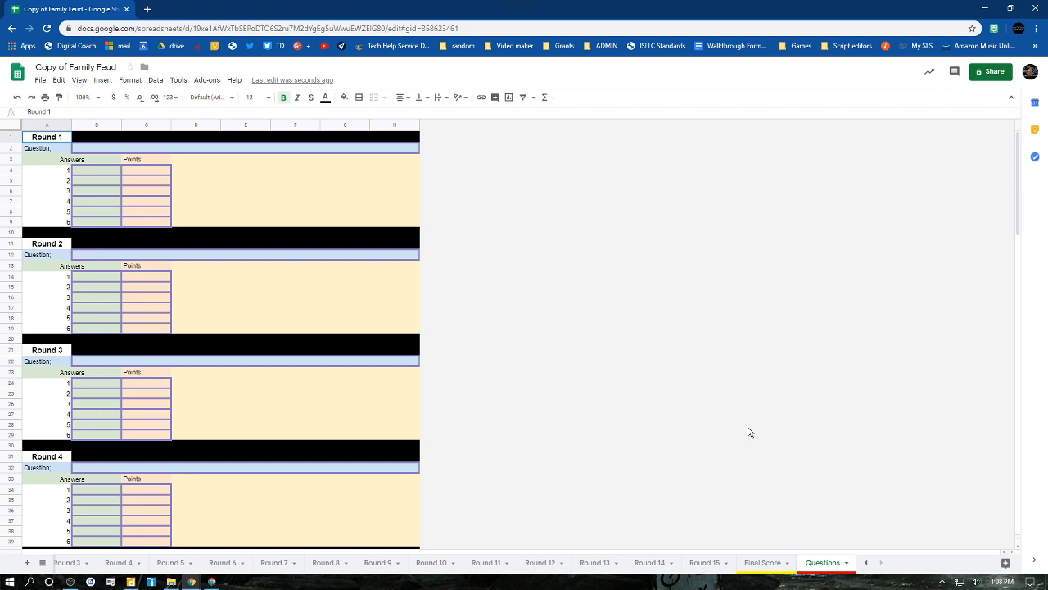
pyautogui.click(117, 151)
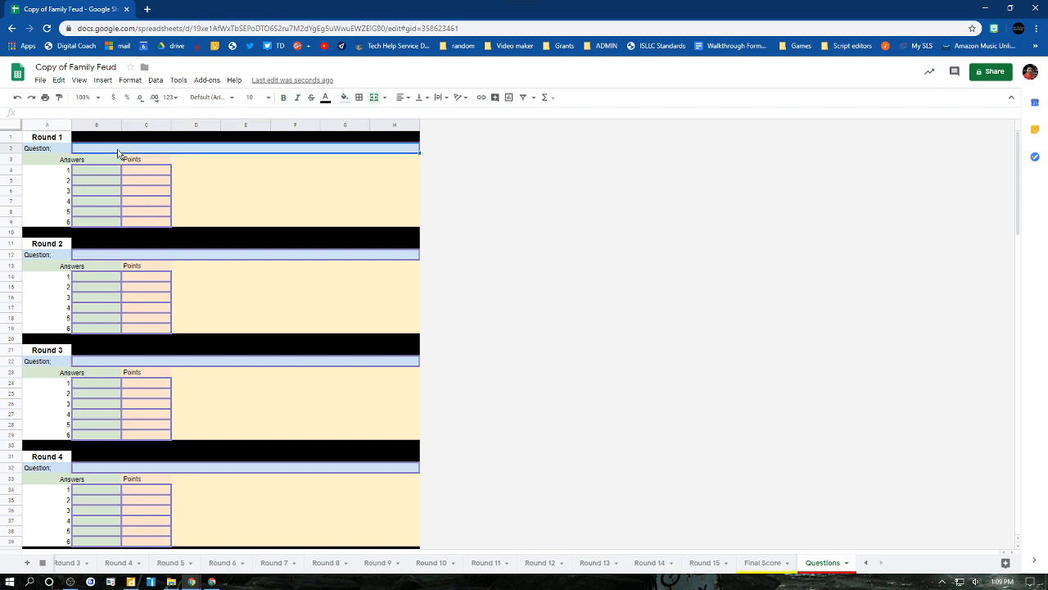
pyautogui.write('Bets')
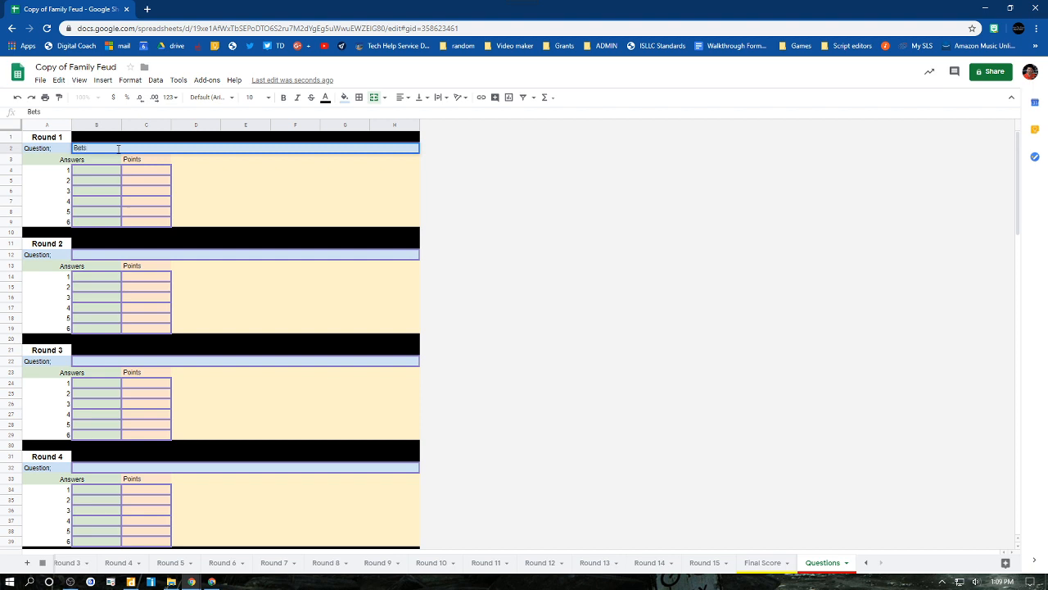
pyautogui.write('st')
pyautogui.write(' Spop')
pyautogui.press('BackSpace')
pyautogui.press('BackSpace')
pyautogui.write('rts?')
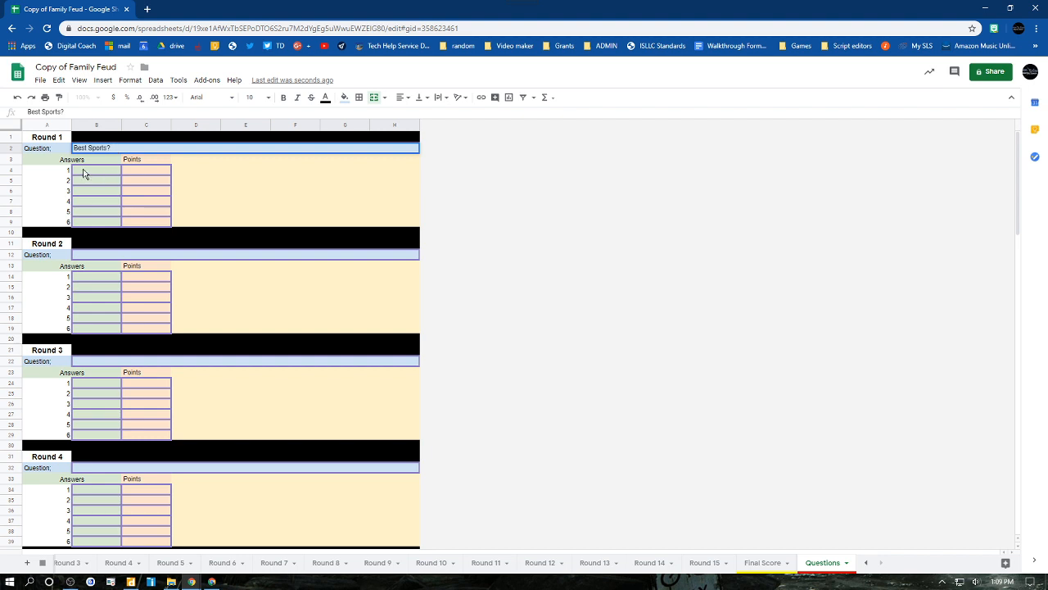
# - Fill in the first three Round 1 answers as Soccer, Baseball and Football
pyautogui.click(82, 168)
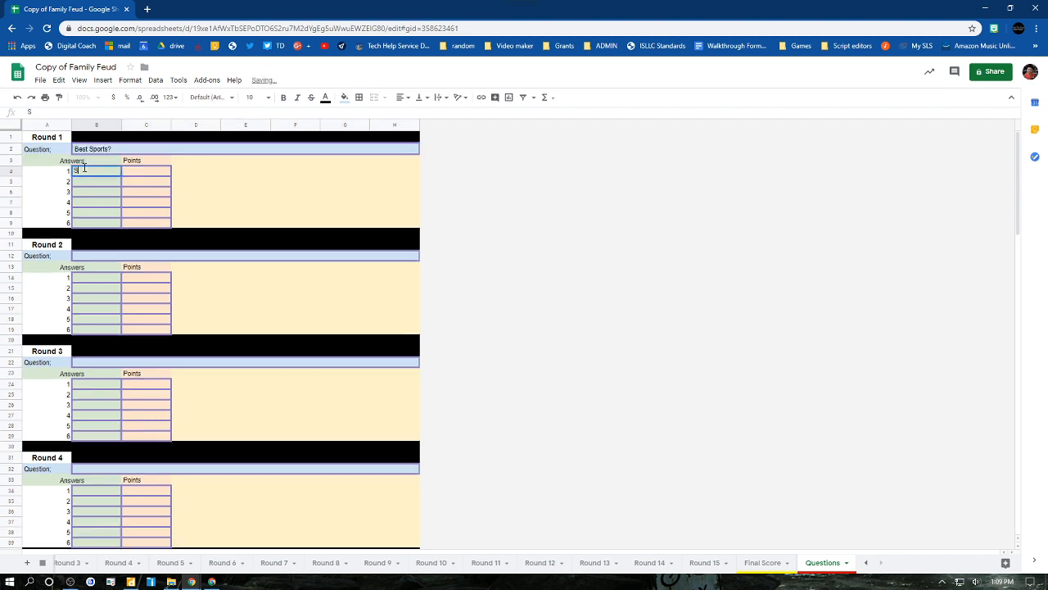
pyautogui.write('Soccer')
pyautogui.press('Return')
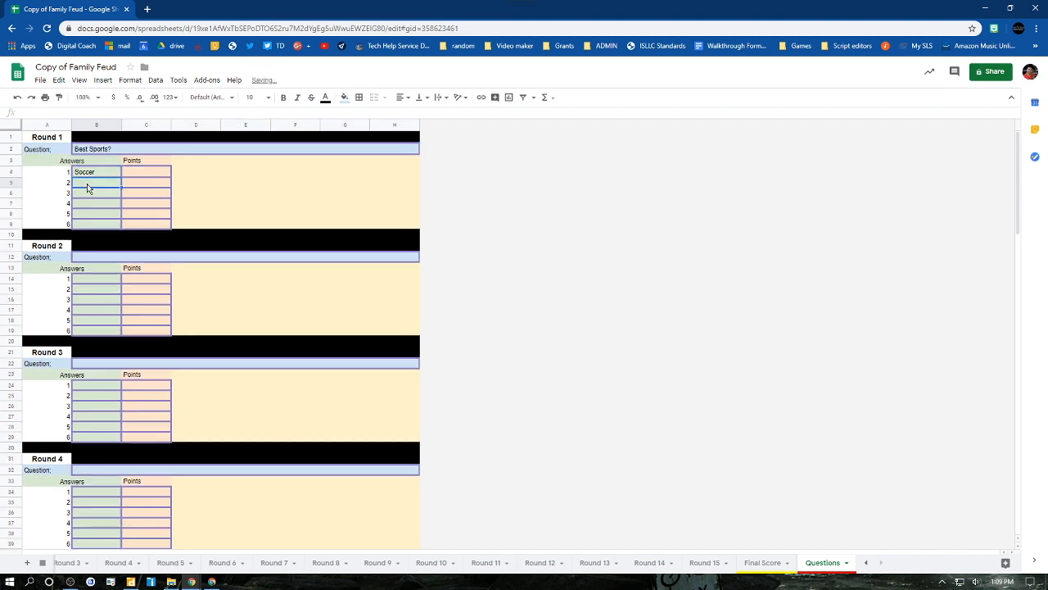
pyautogui.write('Bas')
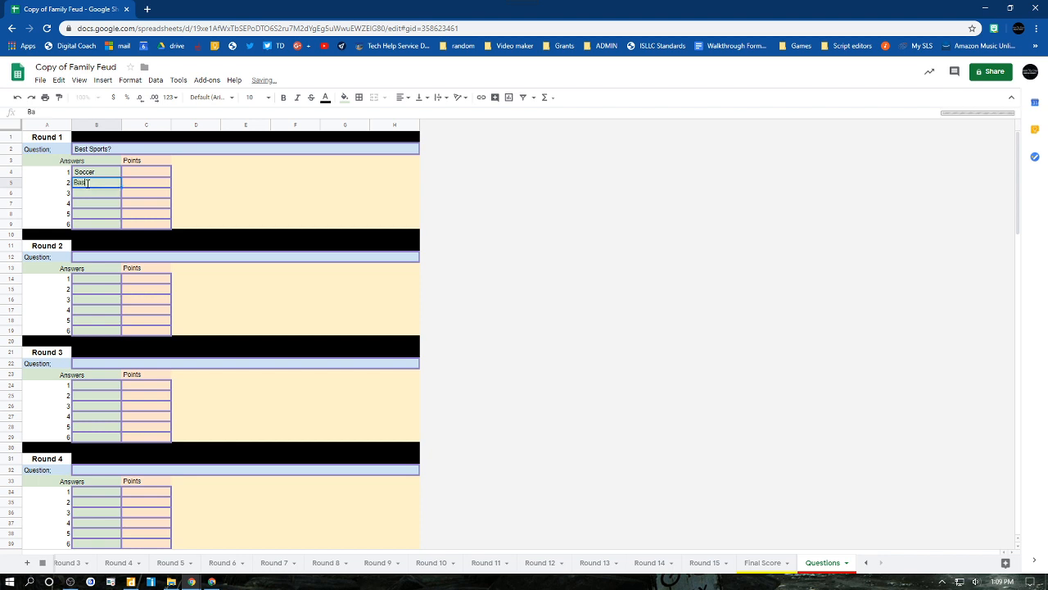
pyautogui.write('eball')
pyautogui.click(93, 199)
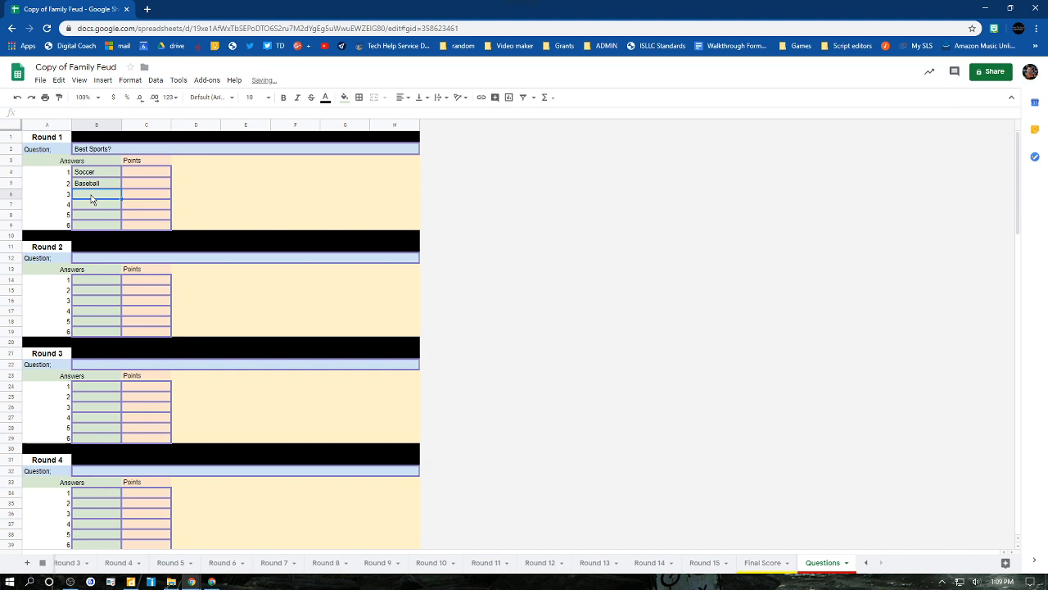
pyautogui.write('Football')
# - Assign the Round 1 points: 70 for Soccer, 20 for Baseball and 10 for Football
pyautogui.click(155, 173)
pyautogui.write('70')
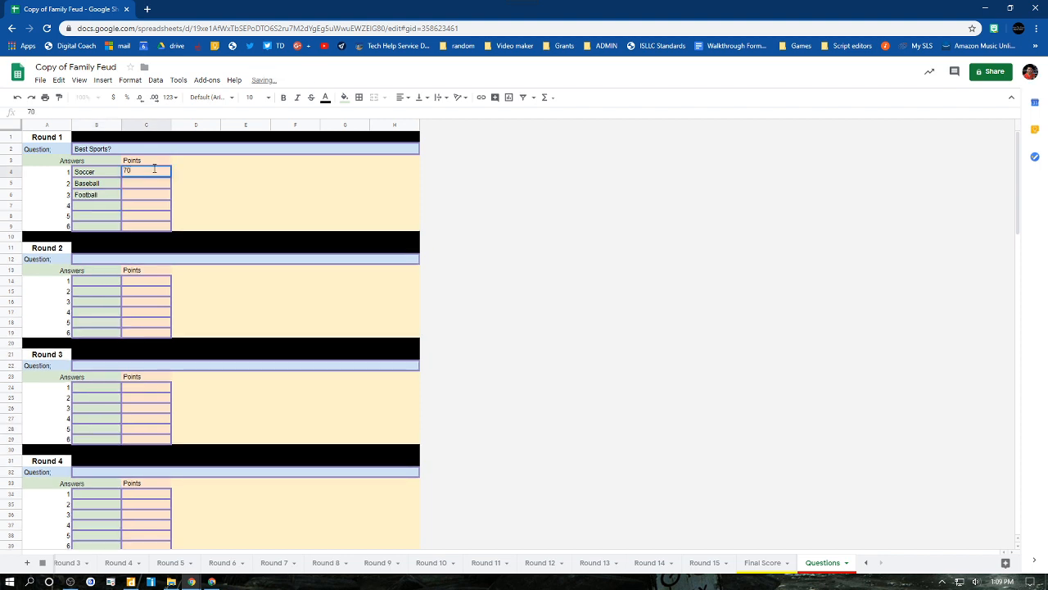
pyautogui.press('Return')
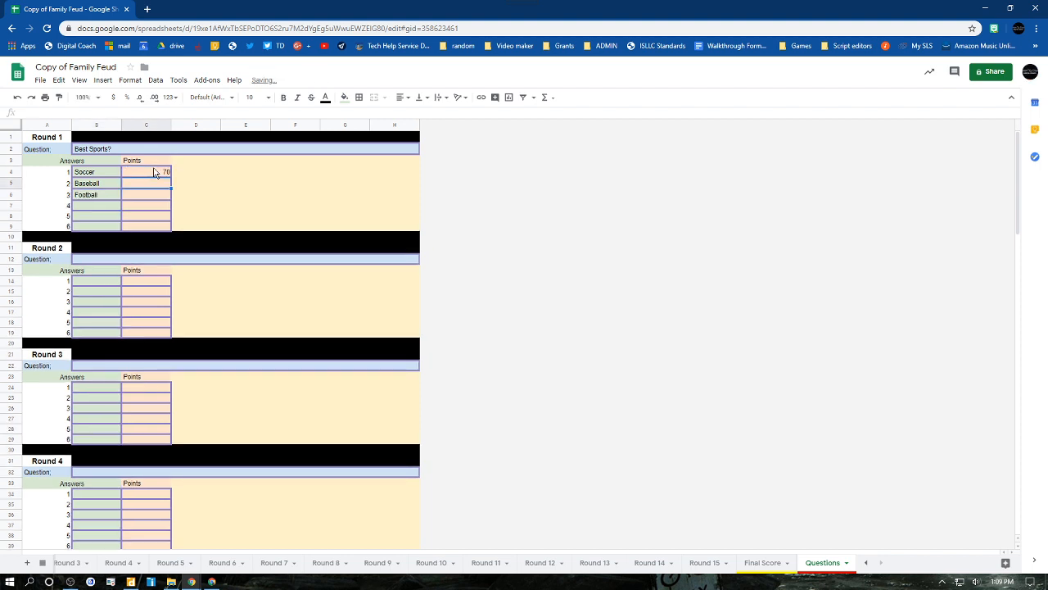
pyautogui.write('20')
pyautogui.press('Left')
pyautogui.press('Down')
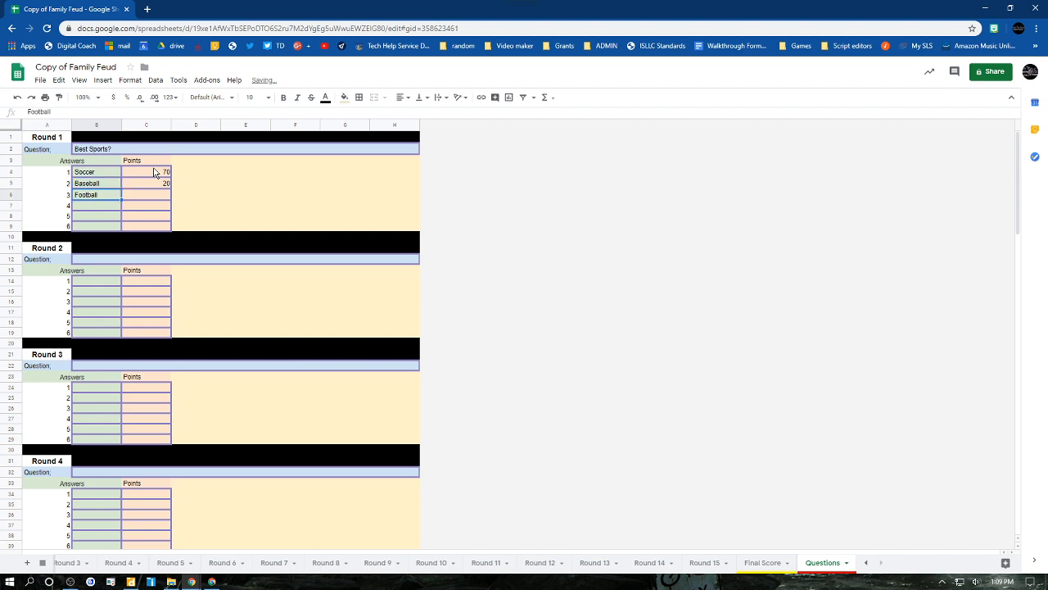
pyautogui.press('Right')
pyautogui.write('10')
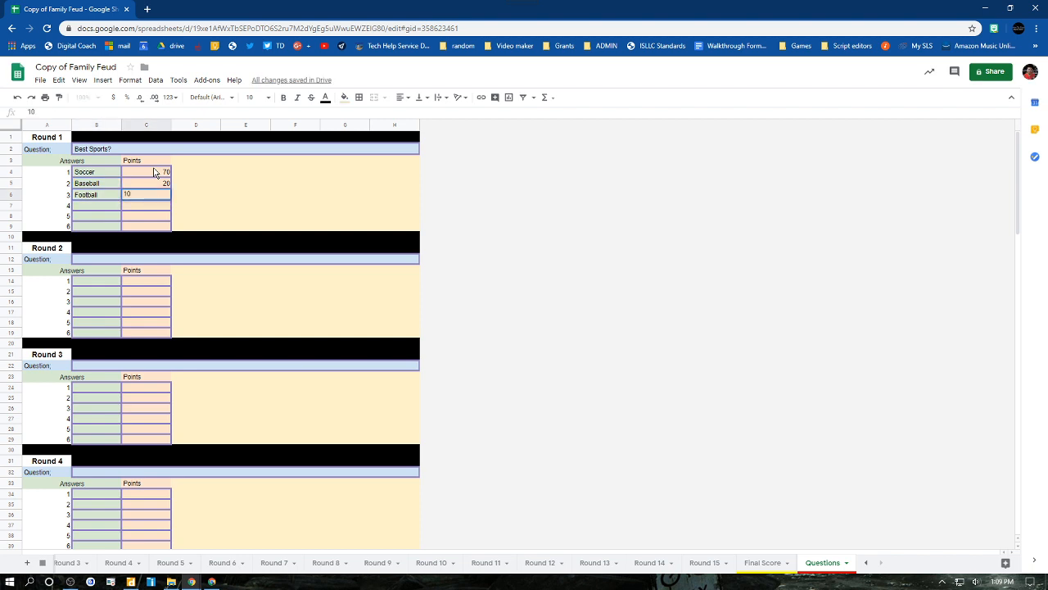
pyautogui.press('Return')
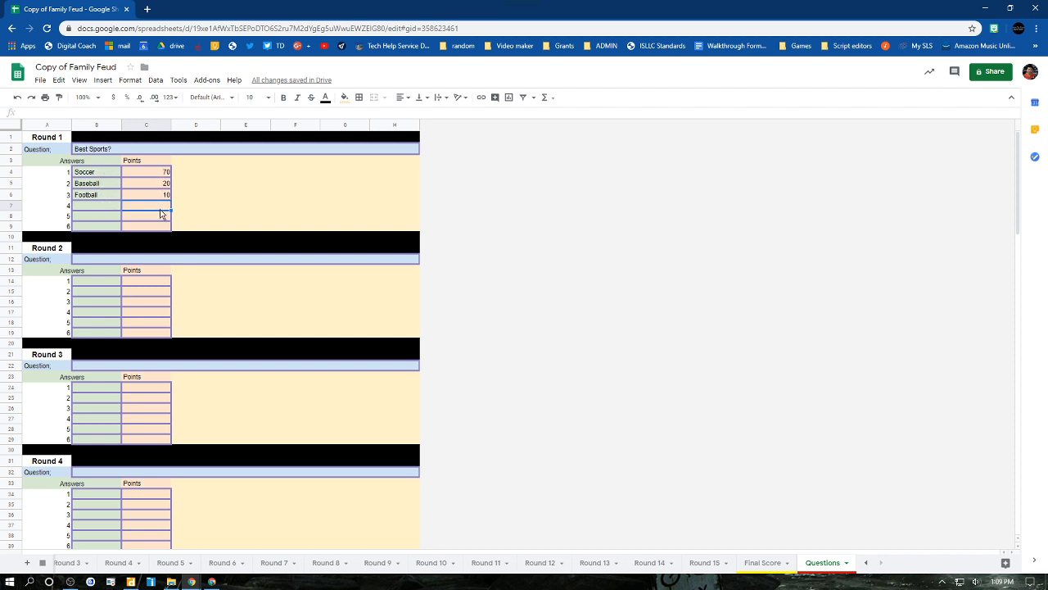
# - Enter "Favorite food?" as the Round 2 question
pyautogui.click(109, 260)
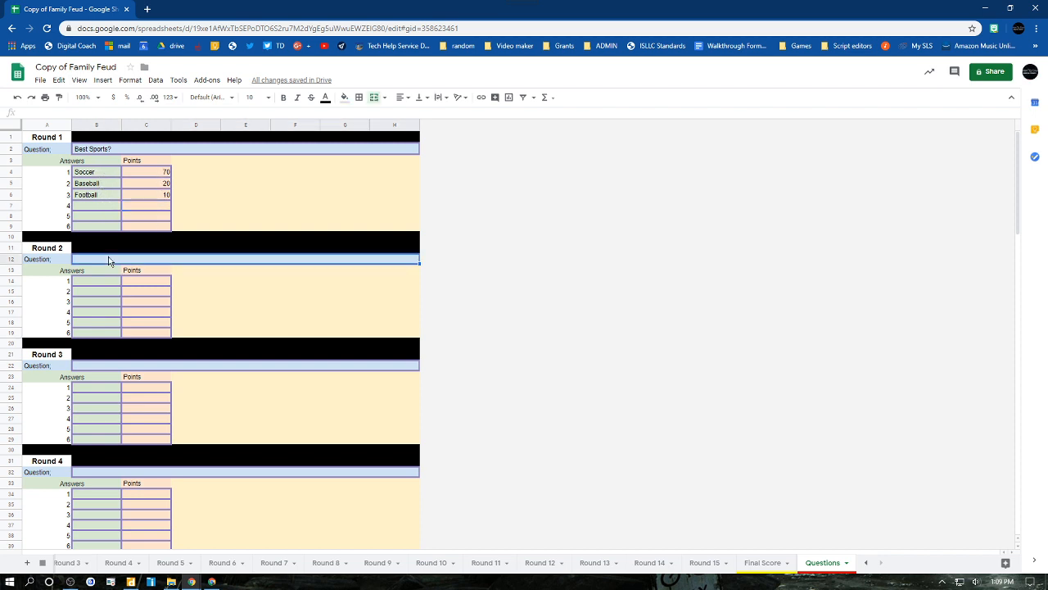
pyautogui.write('Fav')
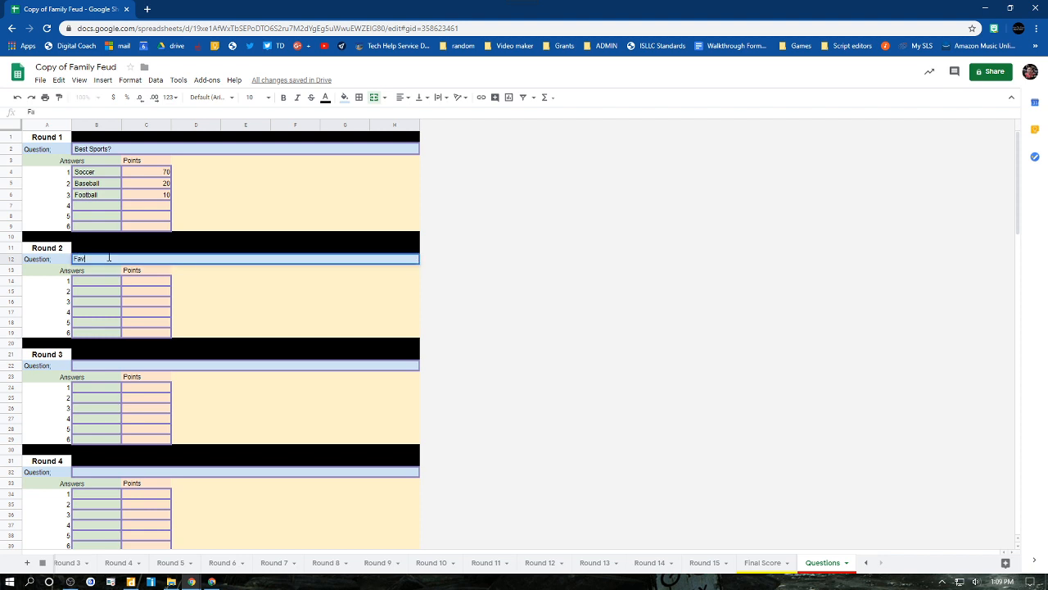
pyautogui.write('orite food?')
# - Enter Taco and Pizza as the first two Round 2 answers, with 25 points each
pyautogui.click(90, 285)
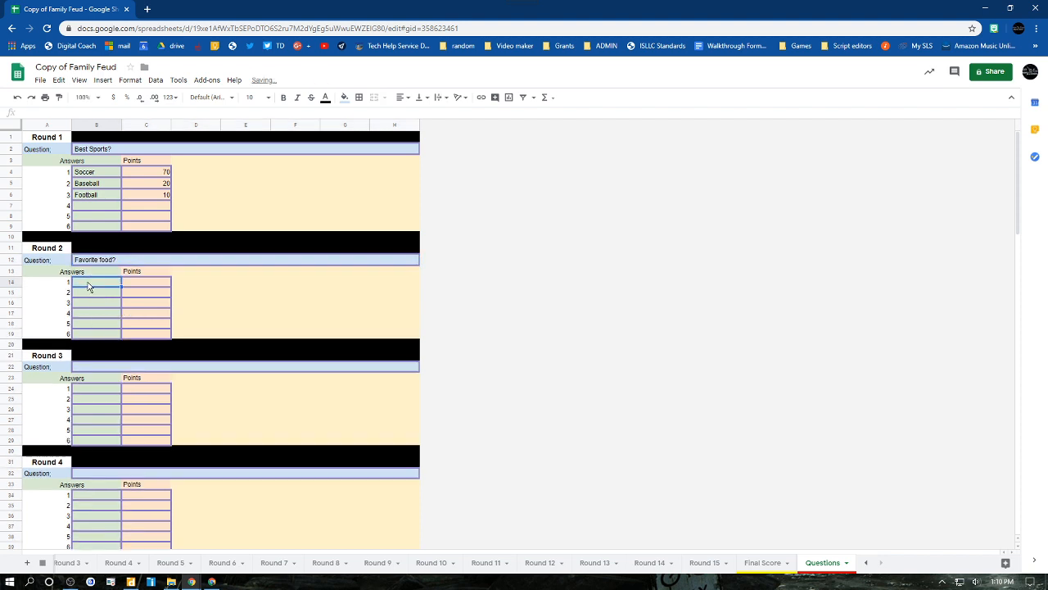
pyautogui.write('Taco')
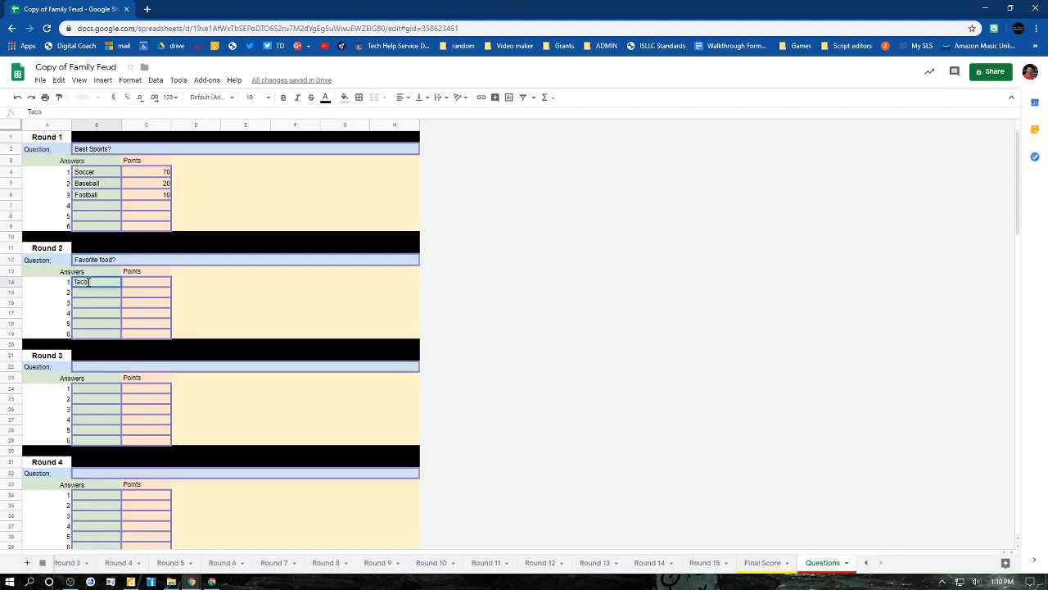
pyautogui.press('Tab')
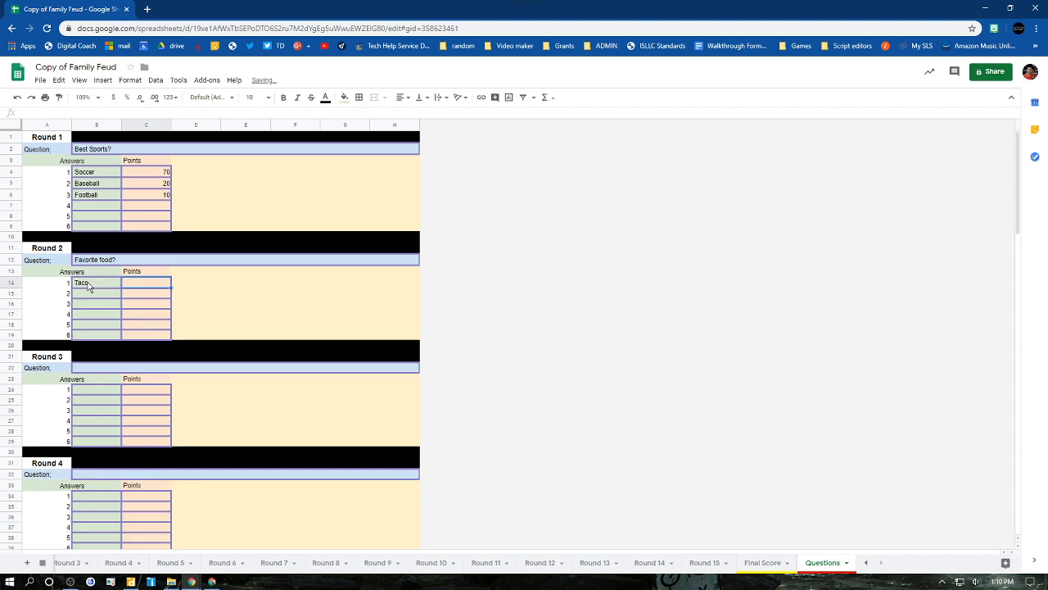
pyautogui.write('7')
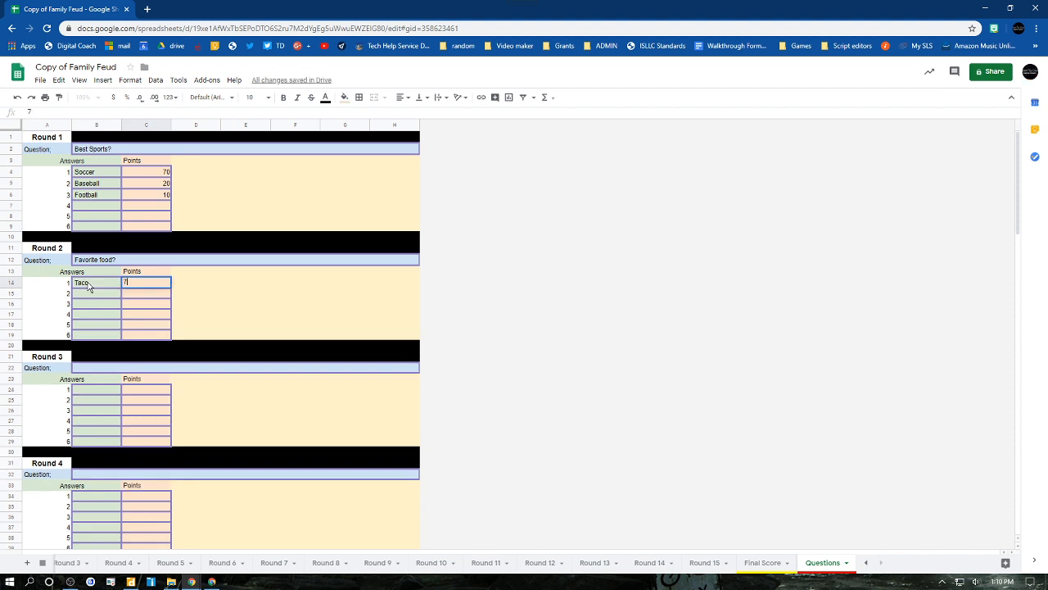
pyautogui.press('BackSpace')
pyautogui.click(92, 297)
pyautogui.write('P')
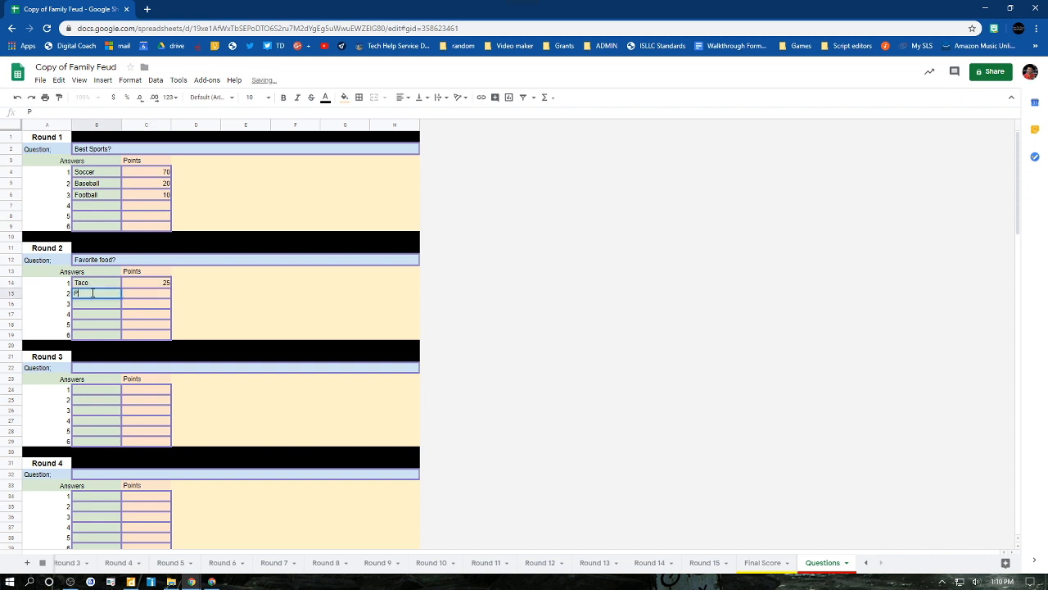
pyautogui.write('izza')
pyautogui.click(136, 295)
pyautogui.write('25')
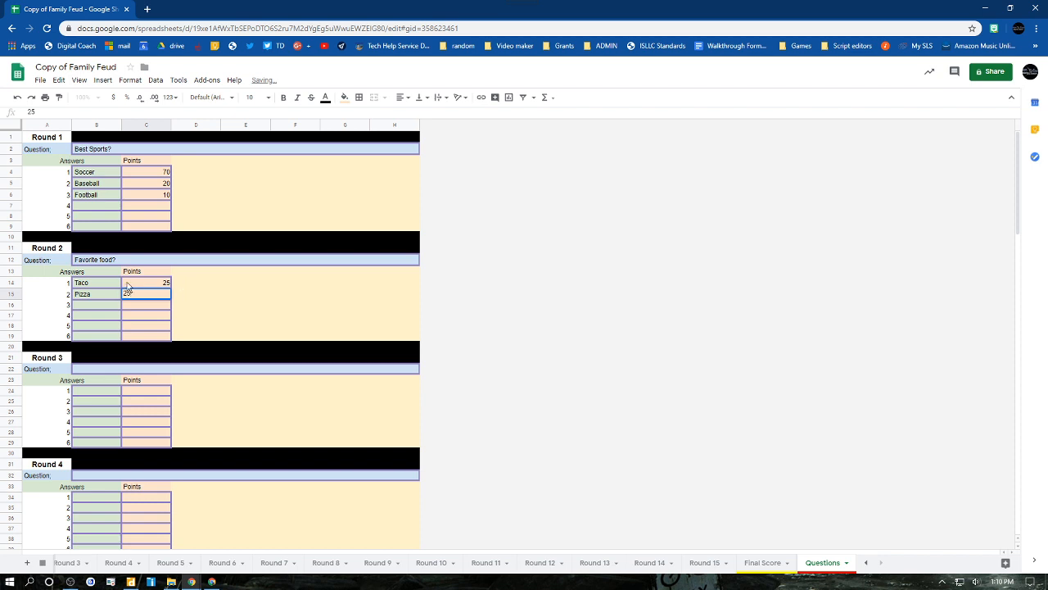
# - Add Burgers and Ice Cream as the third and fourth Round 2 answers, with 25 points each
pyautogui.click(103, 308)
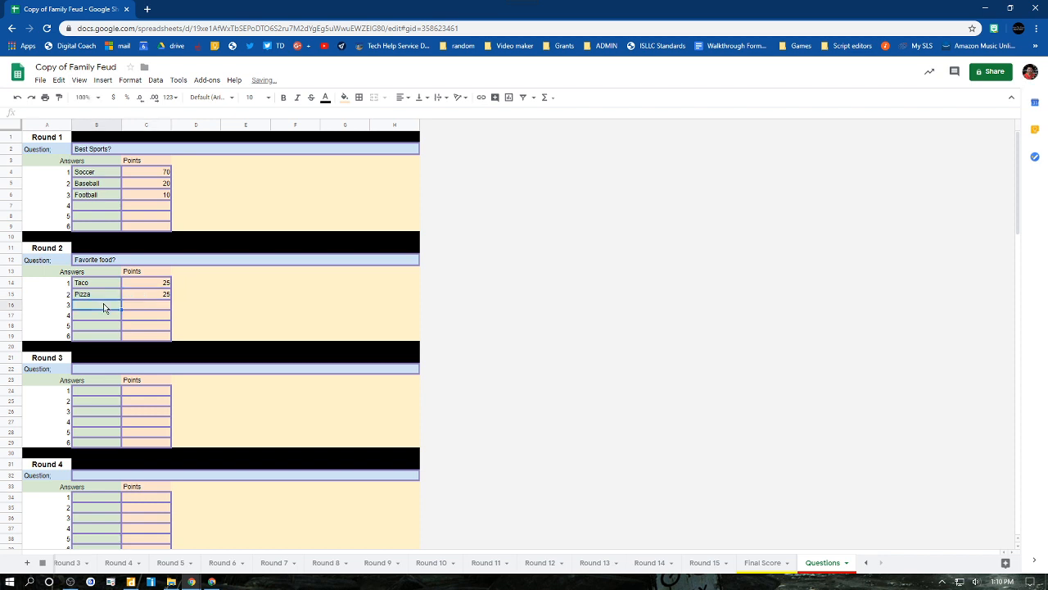
pyautogui.write('Burgers')
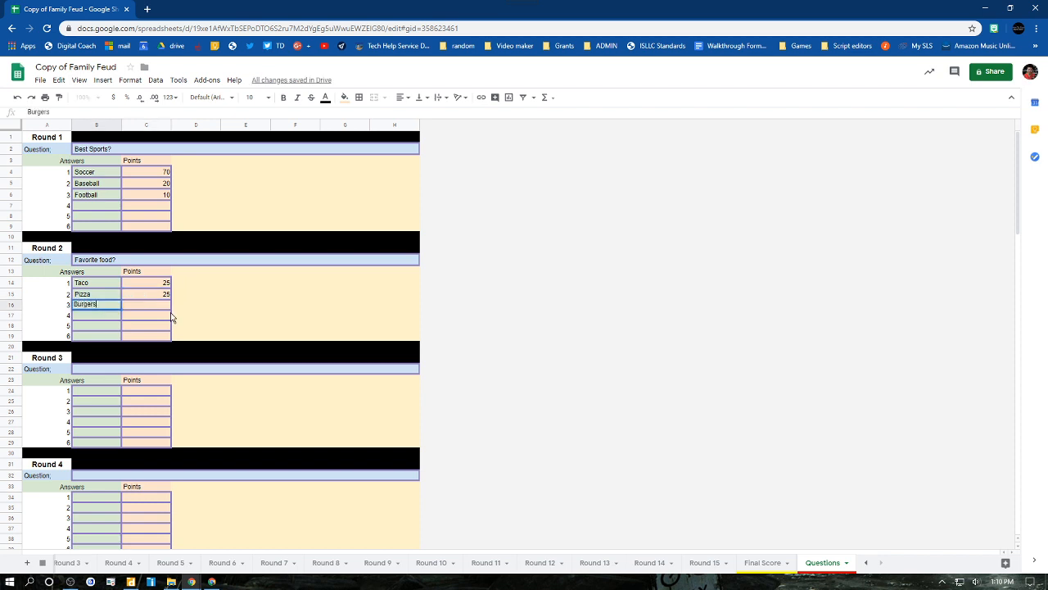
pyautogui.click(166, 304)
pyautogui.write('25')
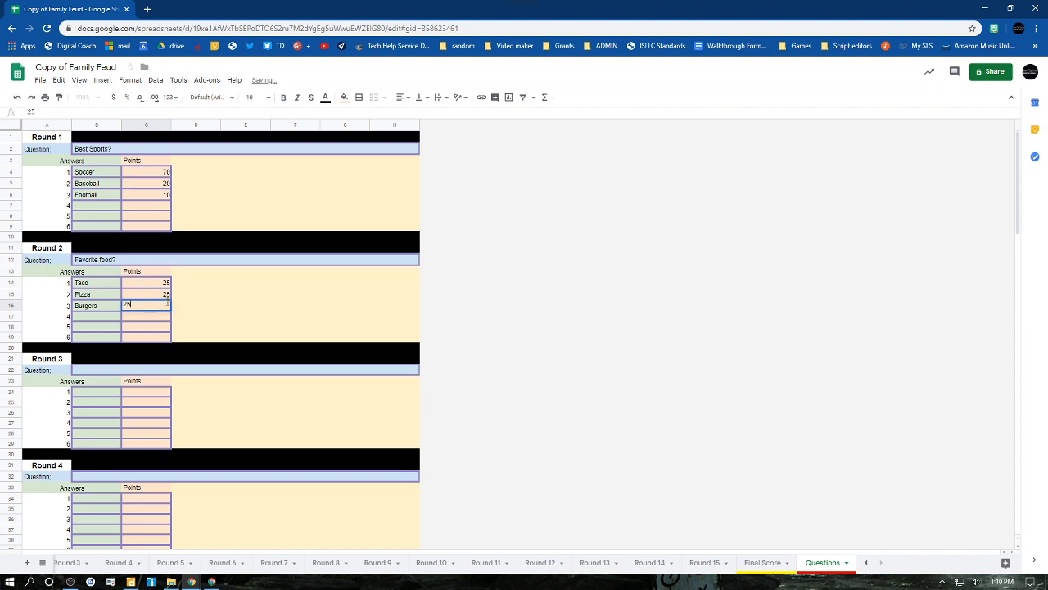
pyautogui.click(106, 318)
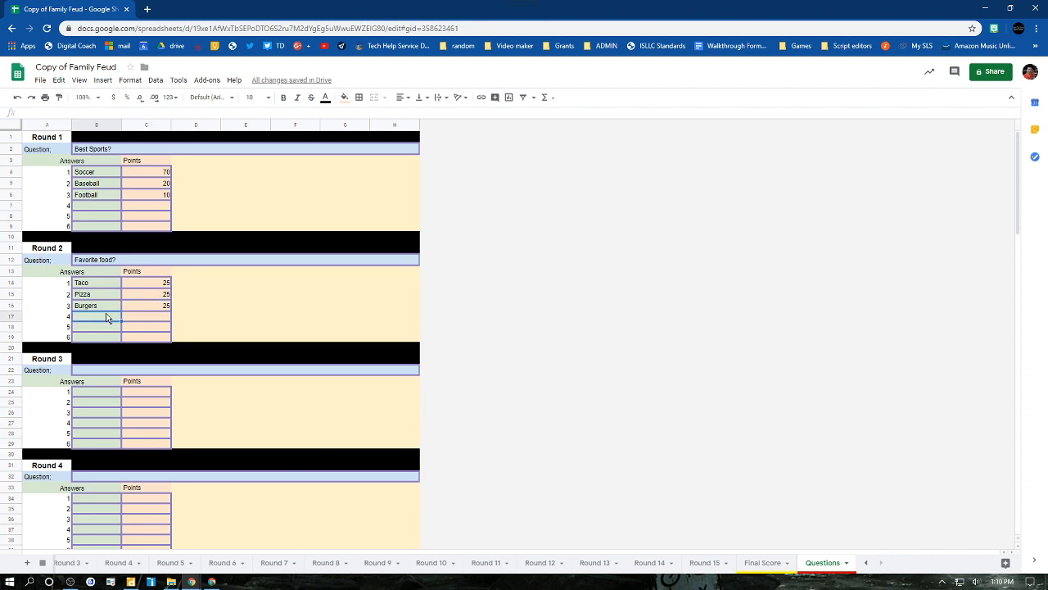
pyautogui.write('Ice Cream')
pyautogui.click(162, 319)
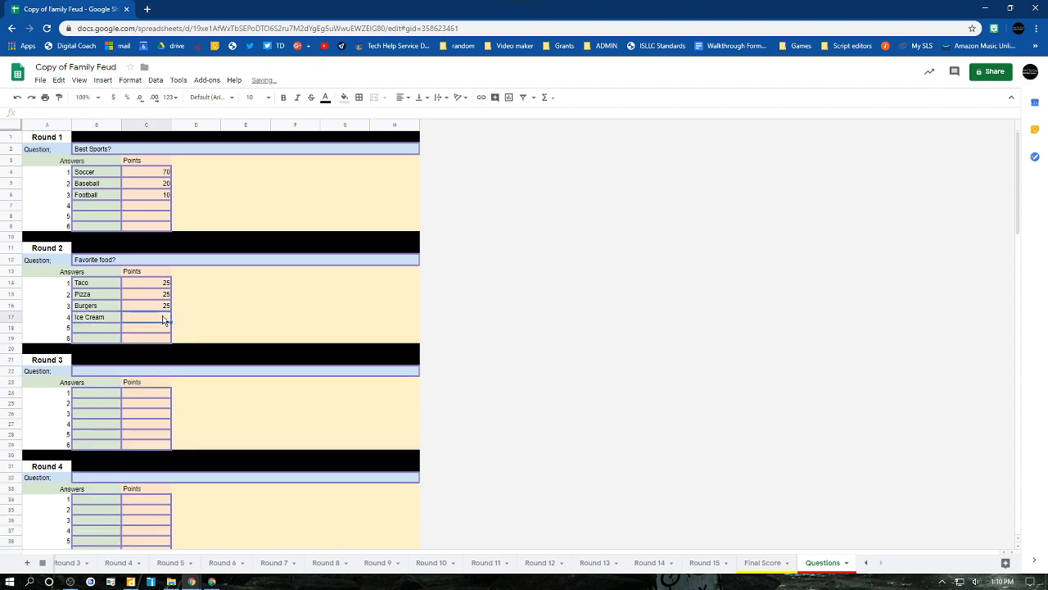
pyautogui.write('25')
pyautogui.click(206, 311)
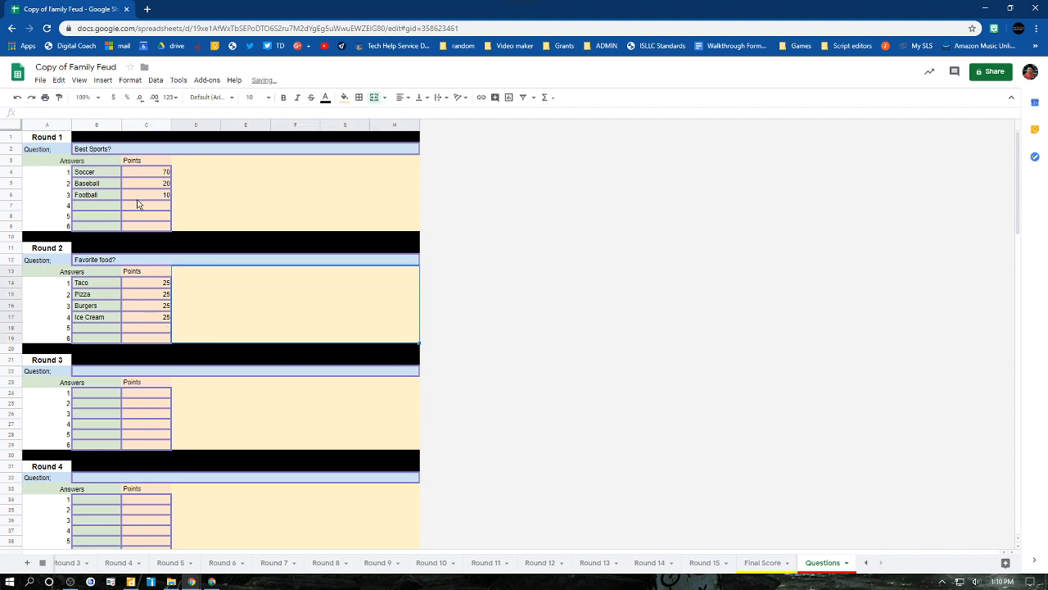
# - Enter "Favorite Color?" as the Round 3 question
pyautogui.click(87, 395)
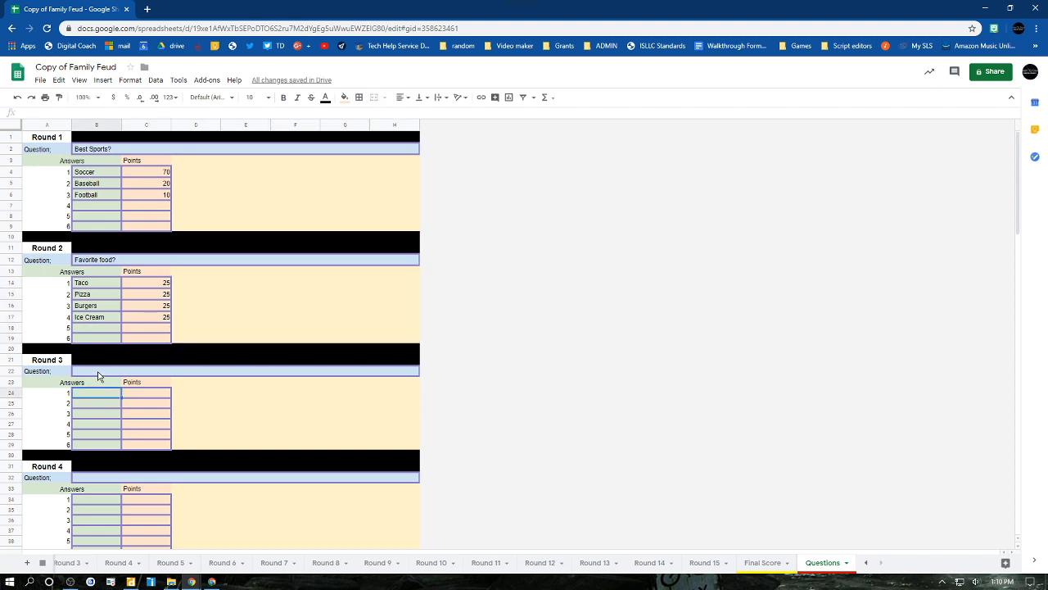
pyautogui.click(98, 371)
pyautogui.write('Favori')
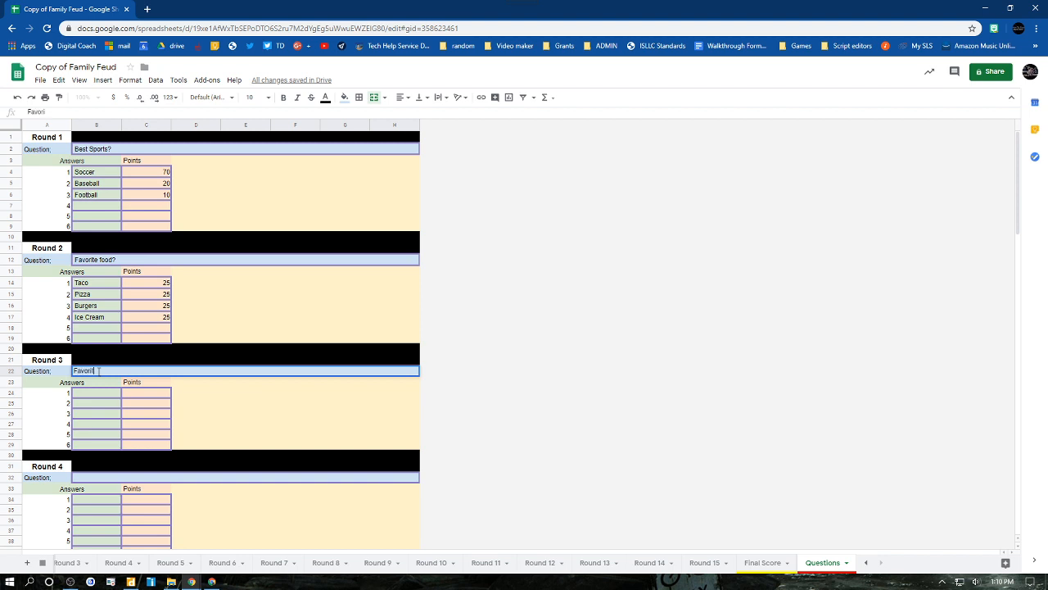
pyautogui.write('te Color?')
pyautogui.click(96, 396)
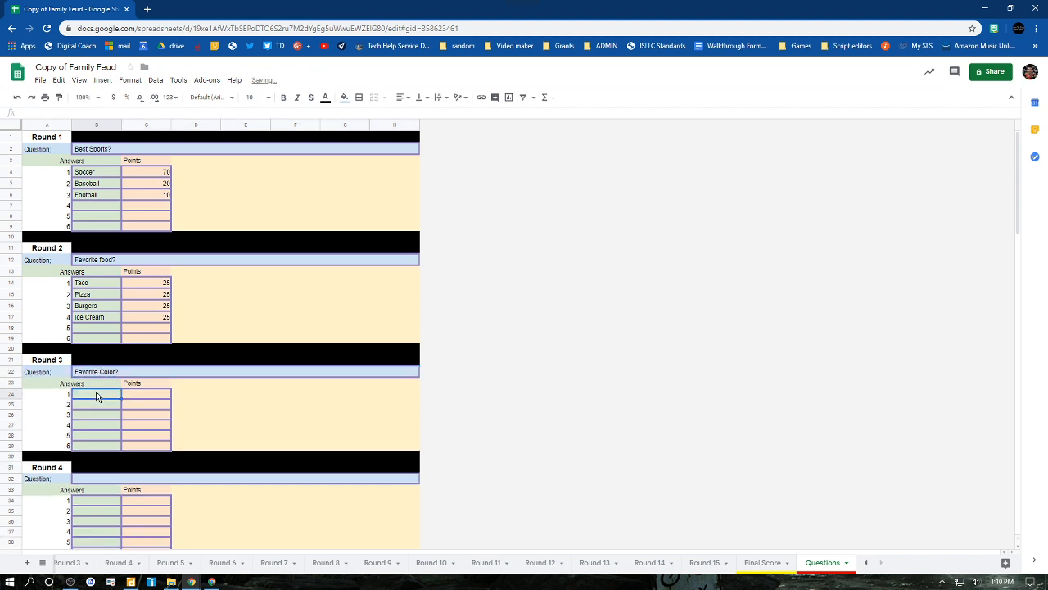
# - Enter Blue, Green and Red as the first three Round 3 answers
pyautogui.write('Blue')
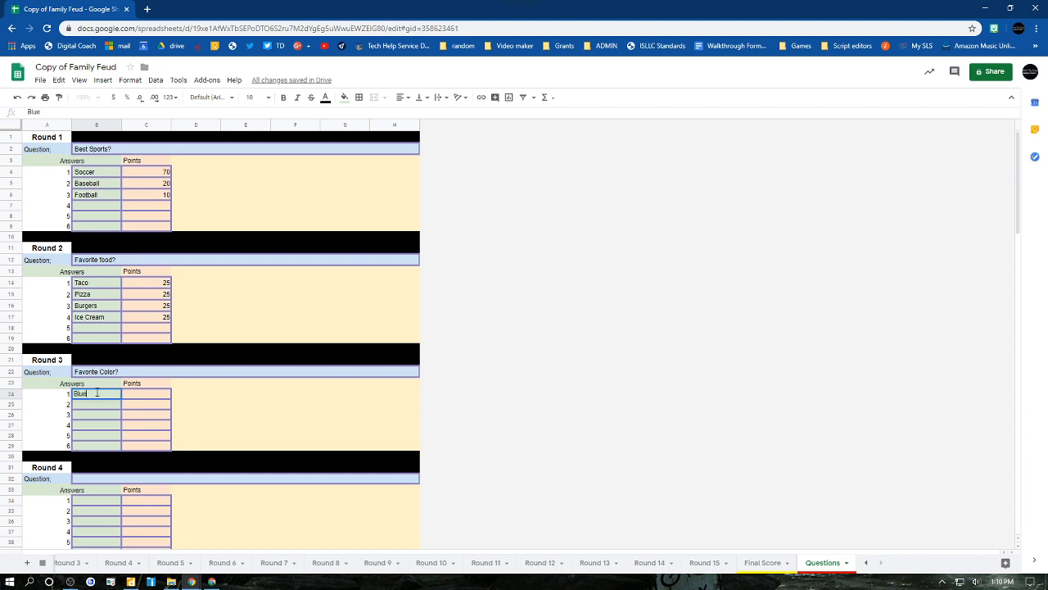
pyautogui.press('Return')
pyautogui.write('Green')
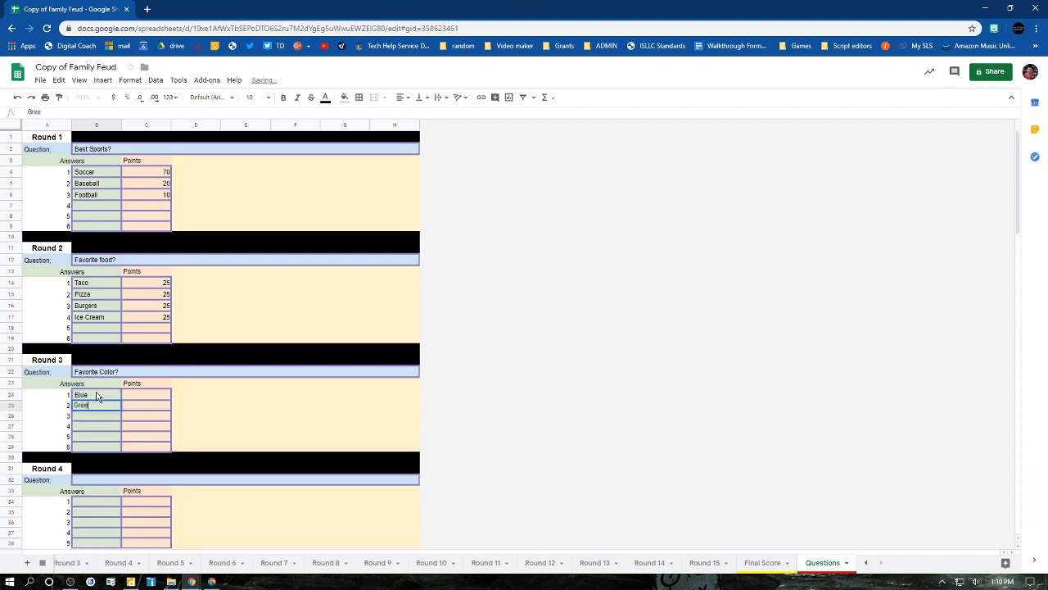
pyautogui.press('Return')
pyautogui.write('Red')
pyautogui.press('Return')
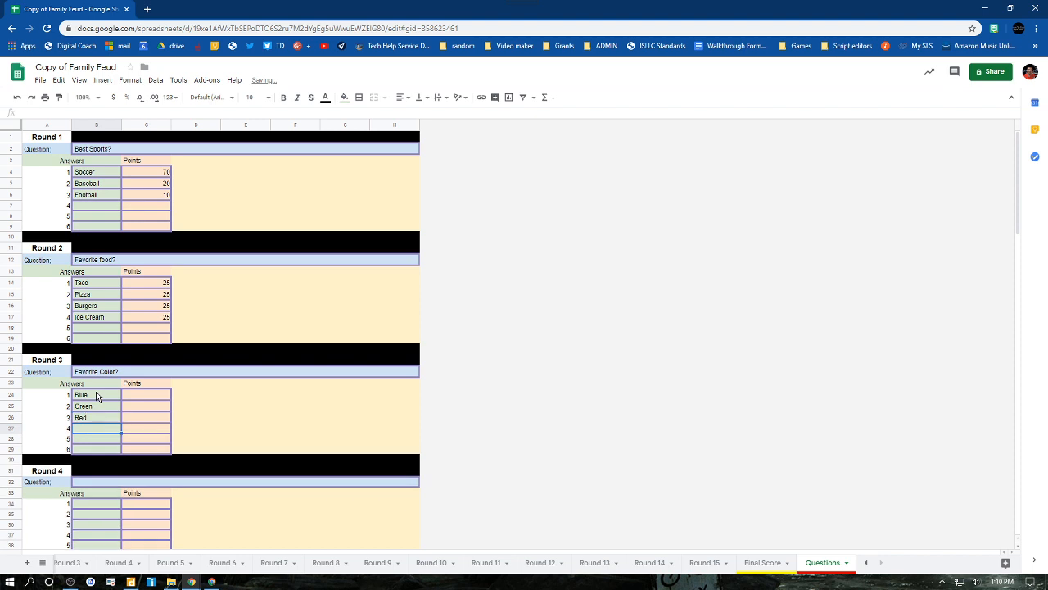
# - Add Yellow, Black and White as the fourth, fifth and sixth Round 3 answers
pyautogui.write('Yellow')
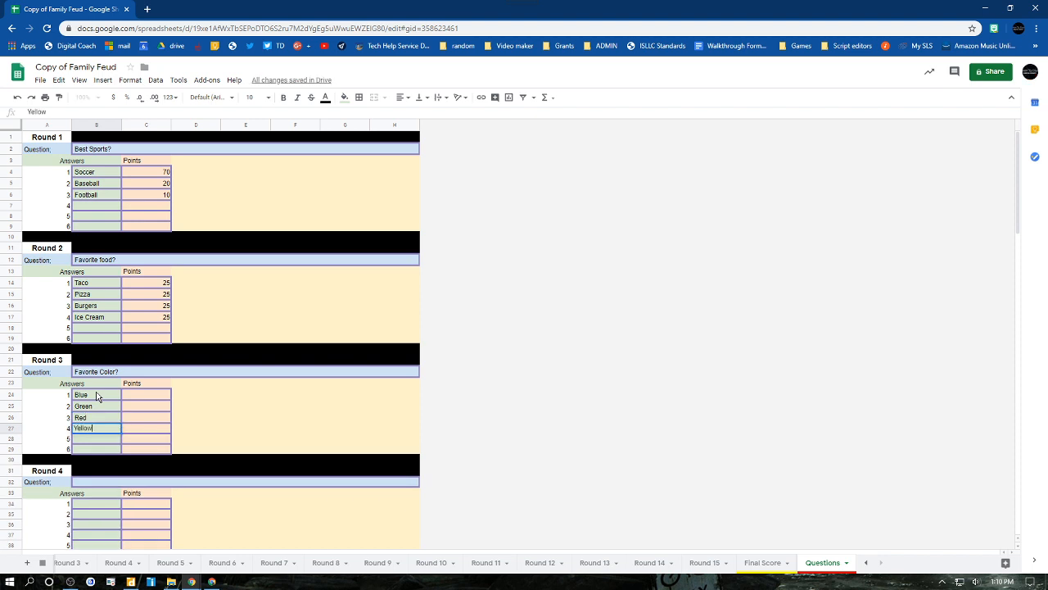
pyautogui.press('Return')
pyautogui.write('Black')
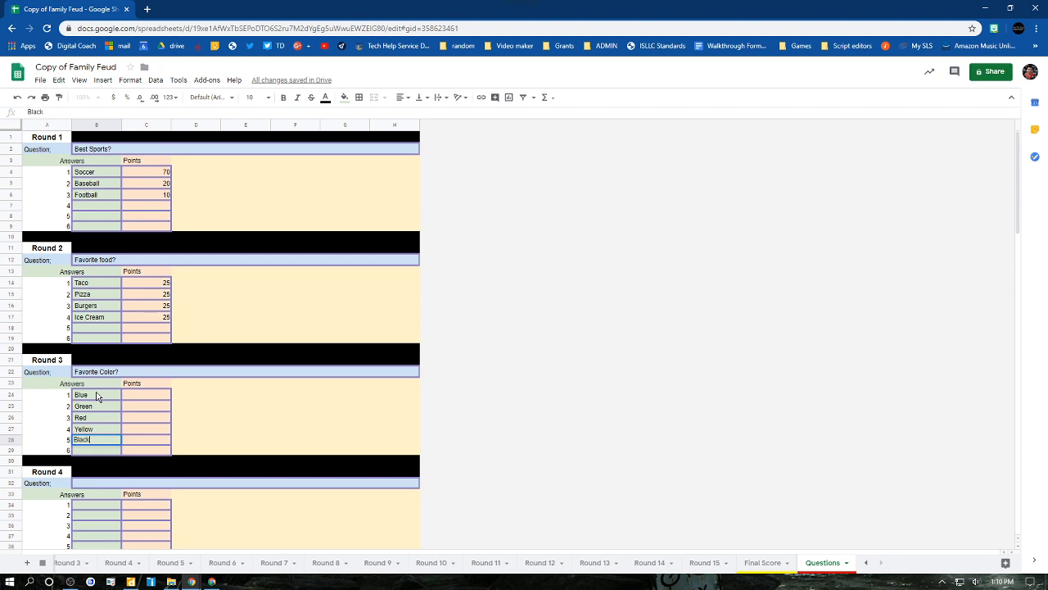
pyautogui.press('Return')
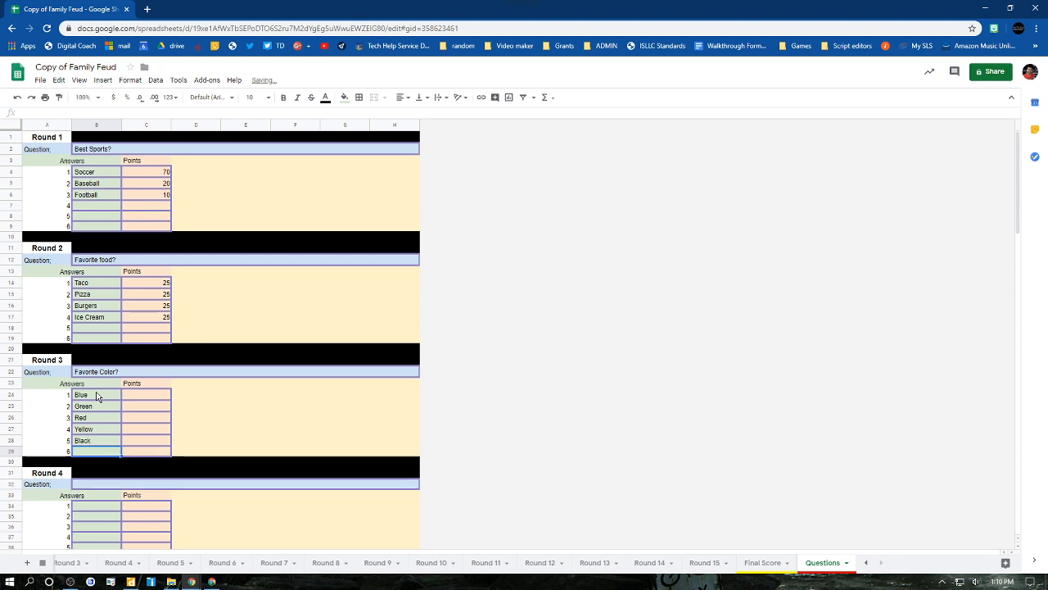
pyautogui.write('White')
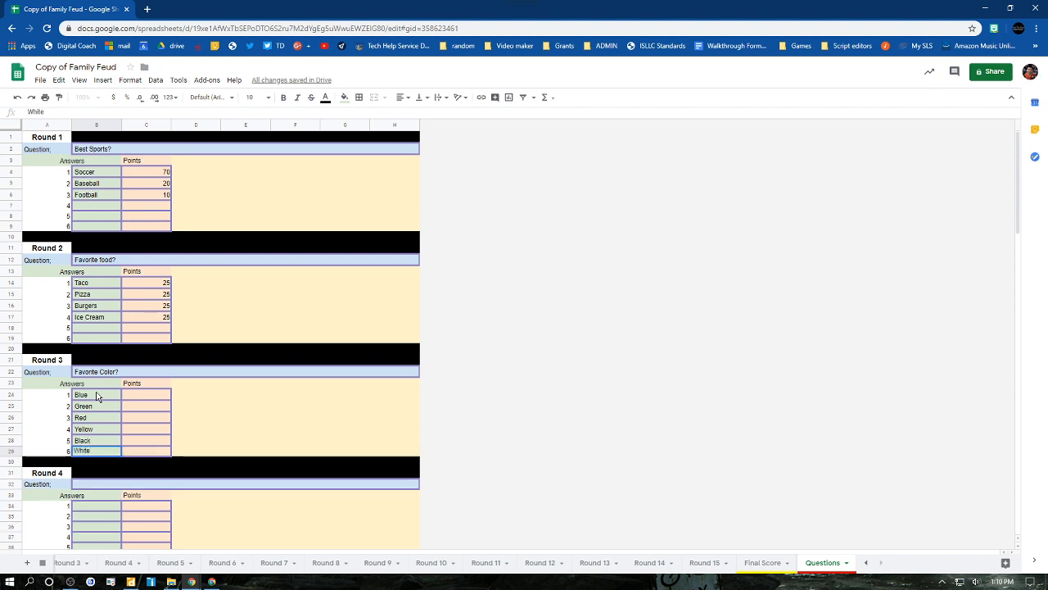
# - Give the Round 3 answer Blue 25 points
pyautogui.click(133, 397)
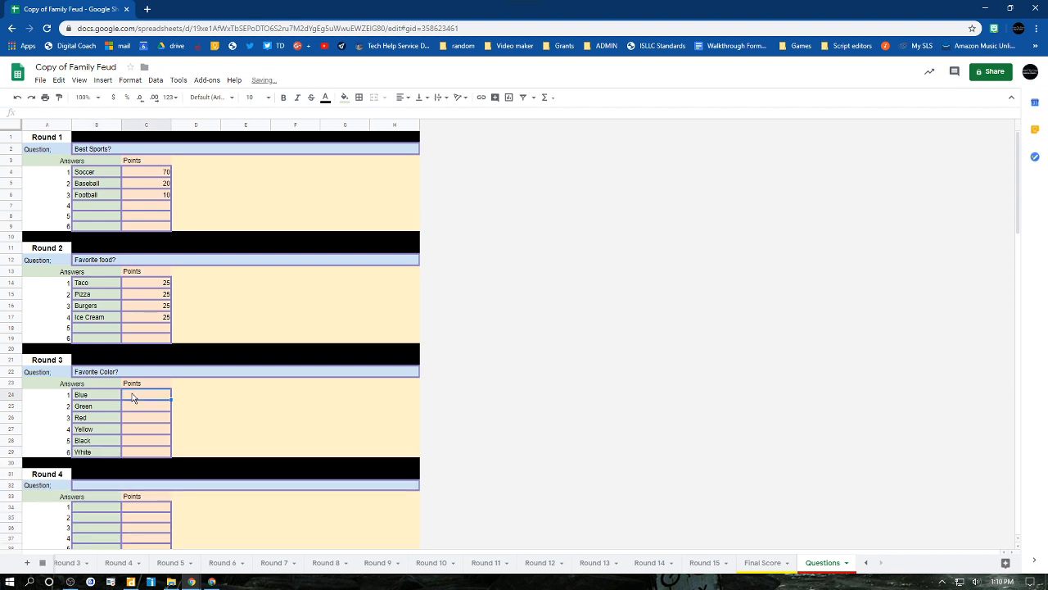
pyautogui.write('200')
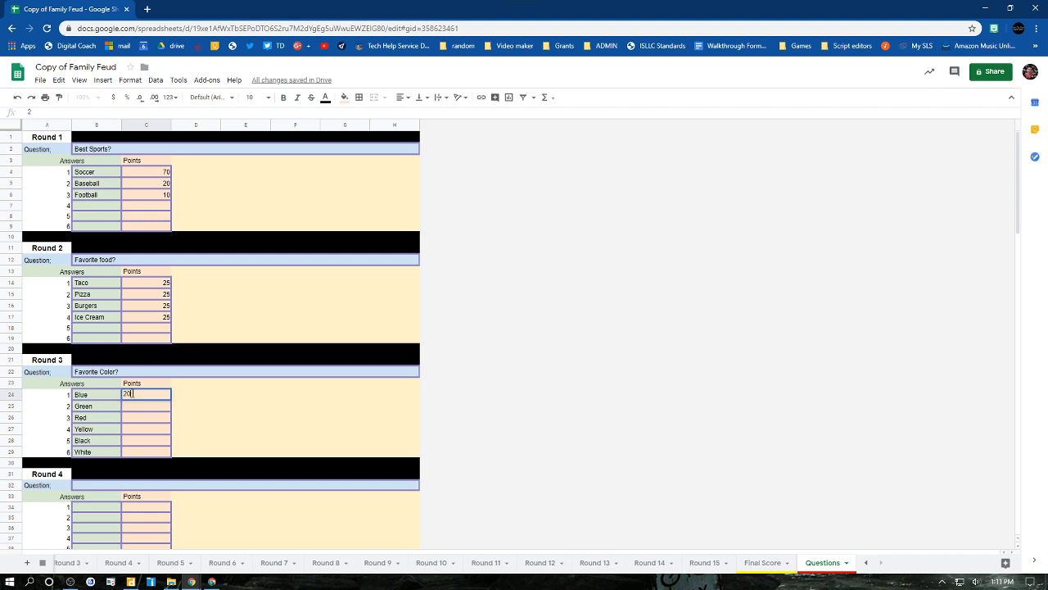
pyautogui.press('BackSpace')
pyautogui.press('BackSpace')
pyautogui.write('25')
pyautogui.press('Return')
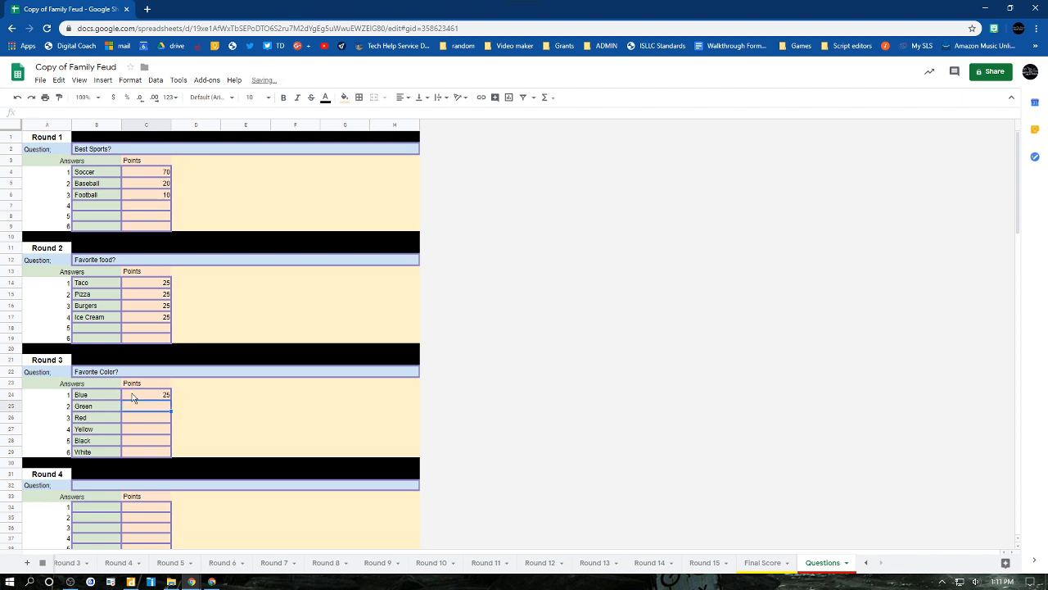
# - Give the Round 3 answers Green, Red, Yellow and Black 20 points each
pyautogui.write('20')
pyautogui.press('Return')
pyautogui.write('20')
pyautogui.press('Return')
pyautogui.write('20')
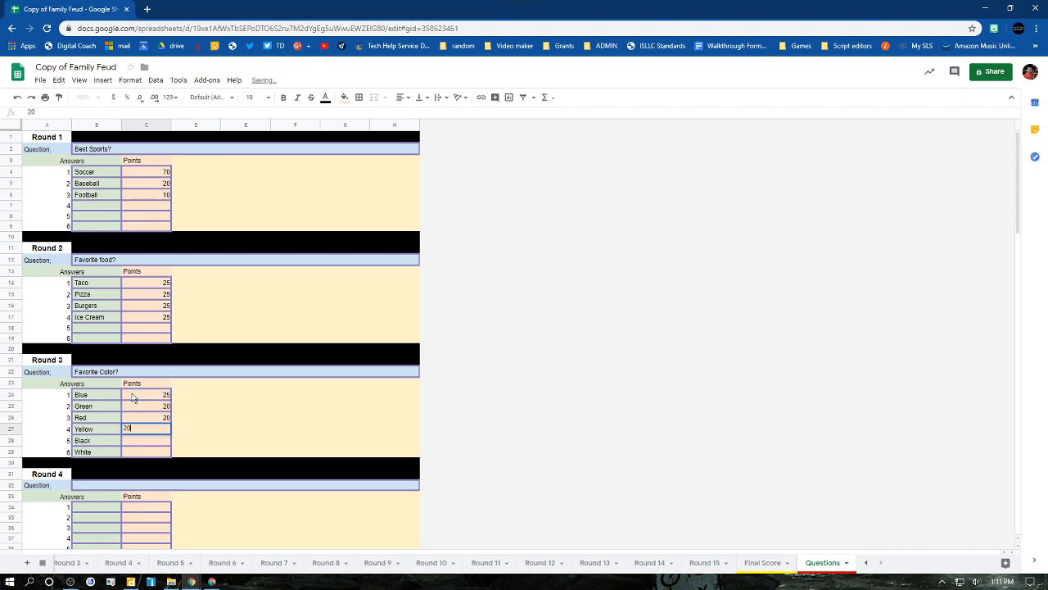
pyautogui.press('Return')
pyautogui.write('20')
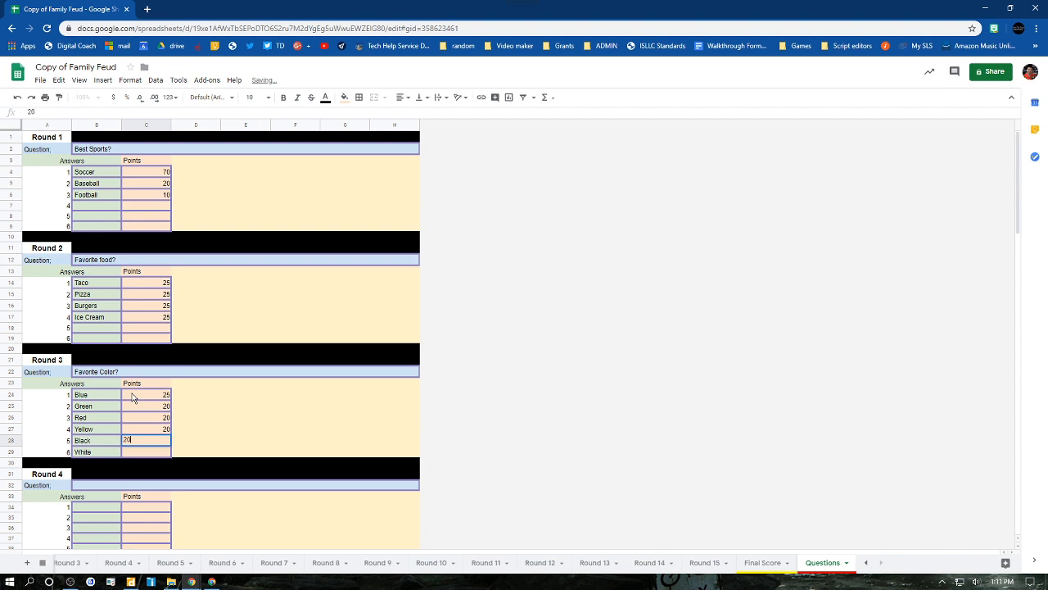
pyautogui.press('Return')
# - Change the points for the Round 3 answer Blue to 15
pyautogui.press('Up')
pyautogui.press('Up')
pyautogui.press('Up')
pyautogui.press('Up')
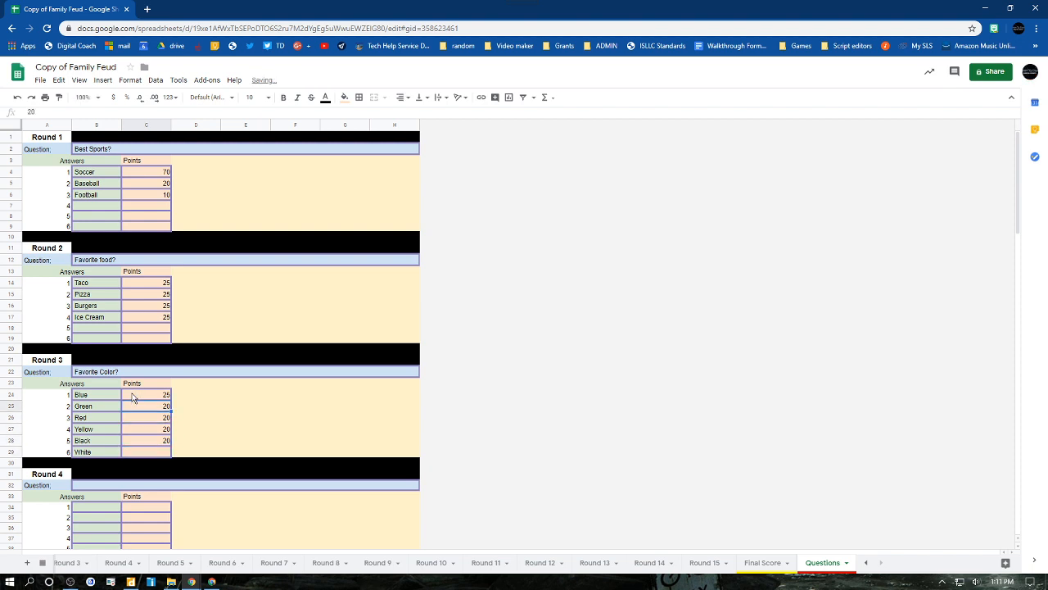
pyautogui.press('Up')
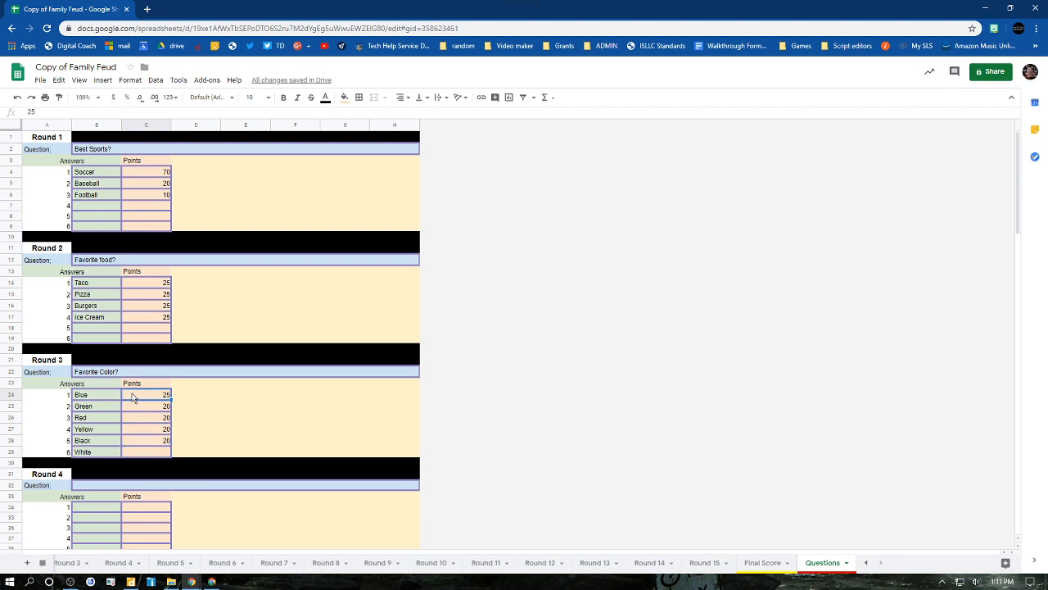
pyautogui.write('15')
pyautogui.press('Return')
# - Give the last Round 3 answer, White, 15 points
pyautogui.press('Down')
pyautogui.press('Down')
pyautogui.press('Down')
pyautogui.press('Down')
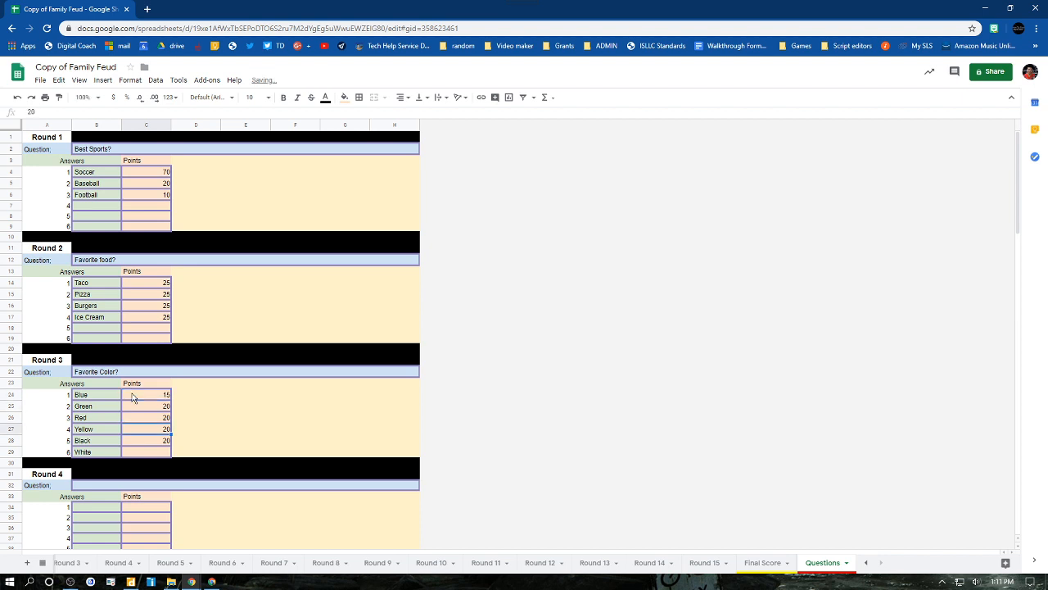
pyautogui.write('15')
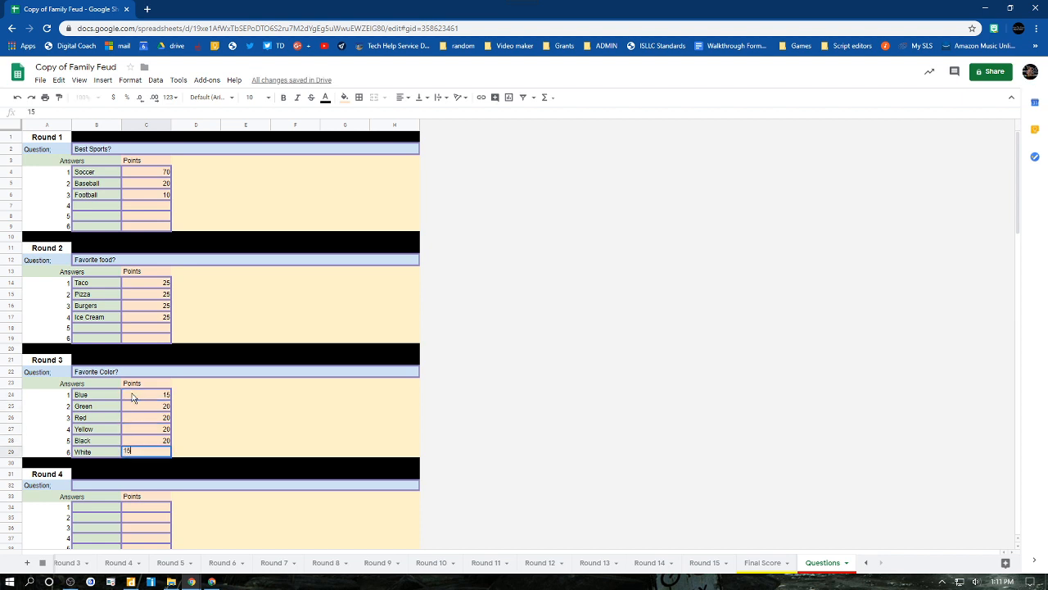
pyautogui.press('Return')
pyautogui.press('Up')
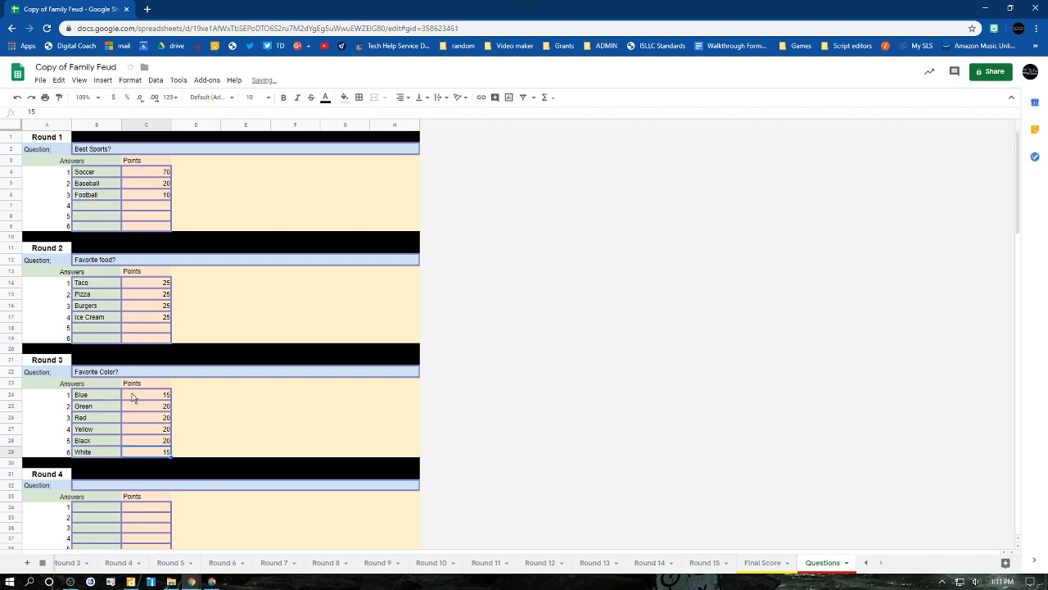
# - Look through the remaining question blocks down to Round 15 and return to Round 1
pyautogui.scroll(-5, 337, 421)
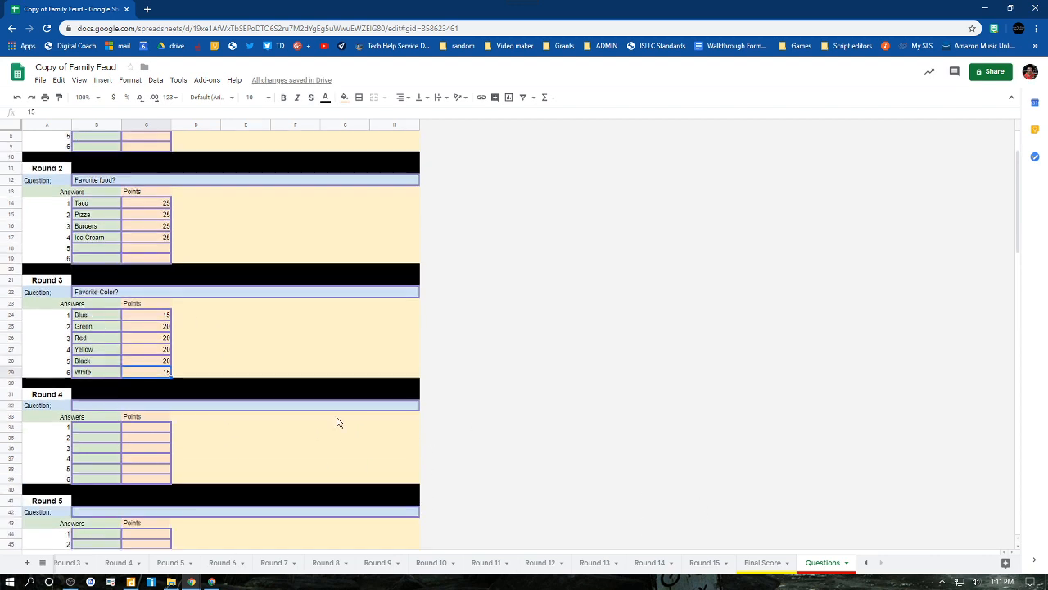
pyautogui.scroll(-10, 166, 343)
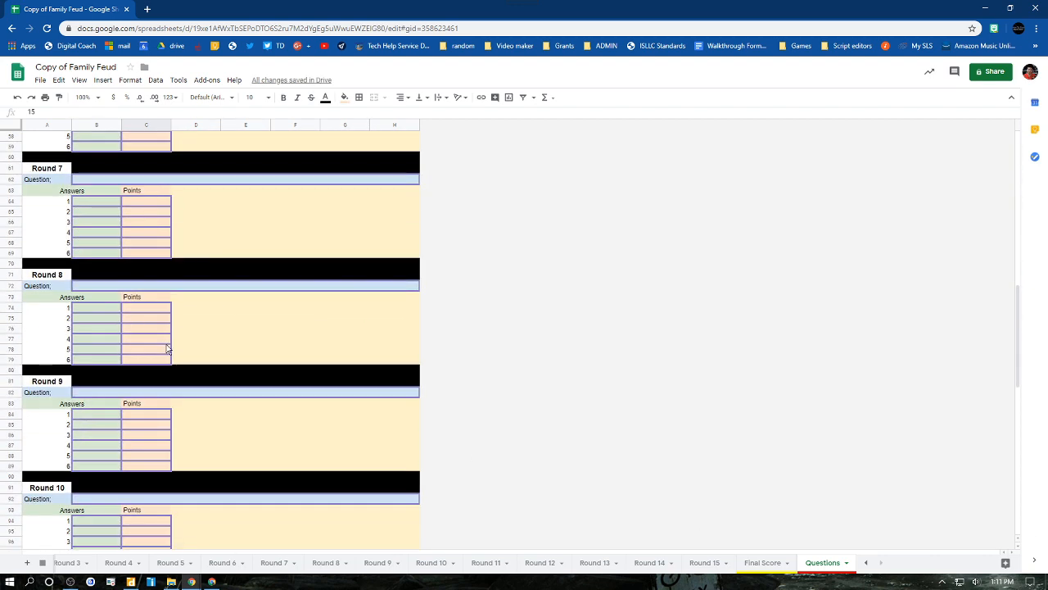
pyautogui.scroll(-3, 166, 349)
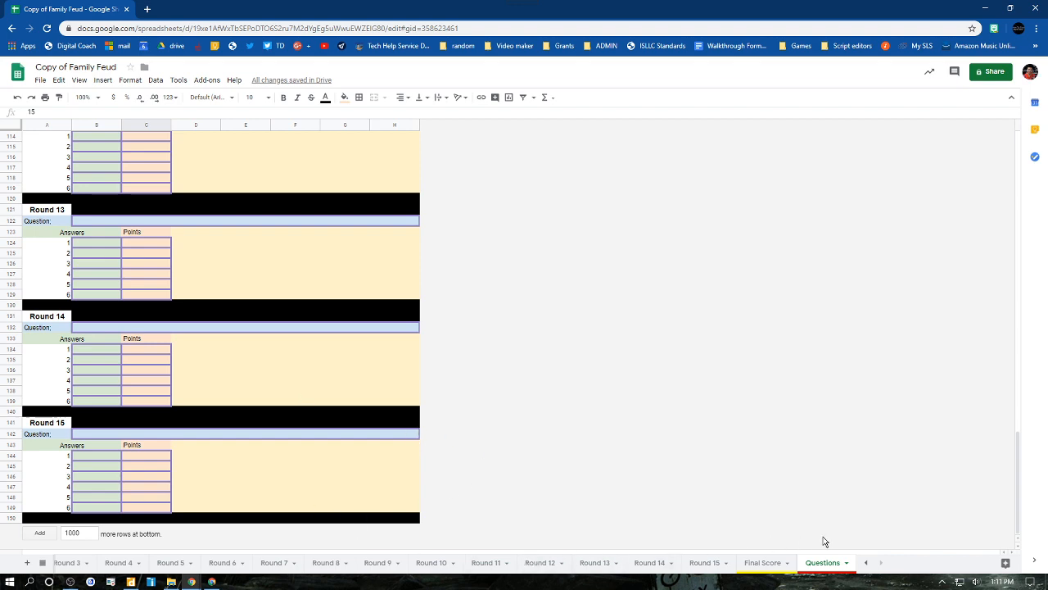
pyautogui.scroll(20, 311, 327)
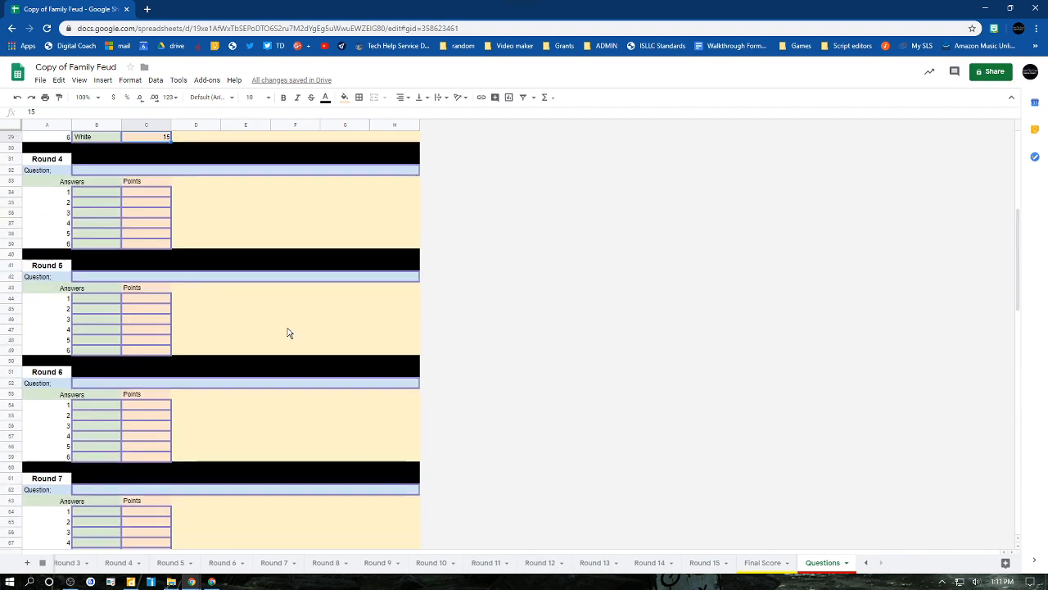
pyautogui.scroll(1, 288, 333)
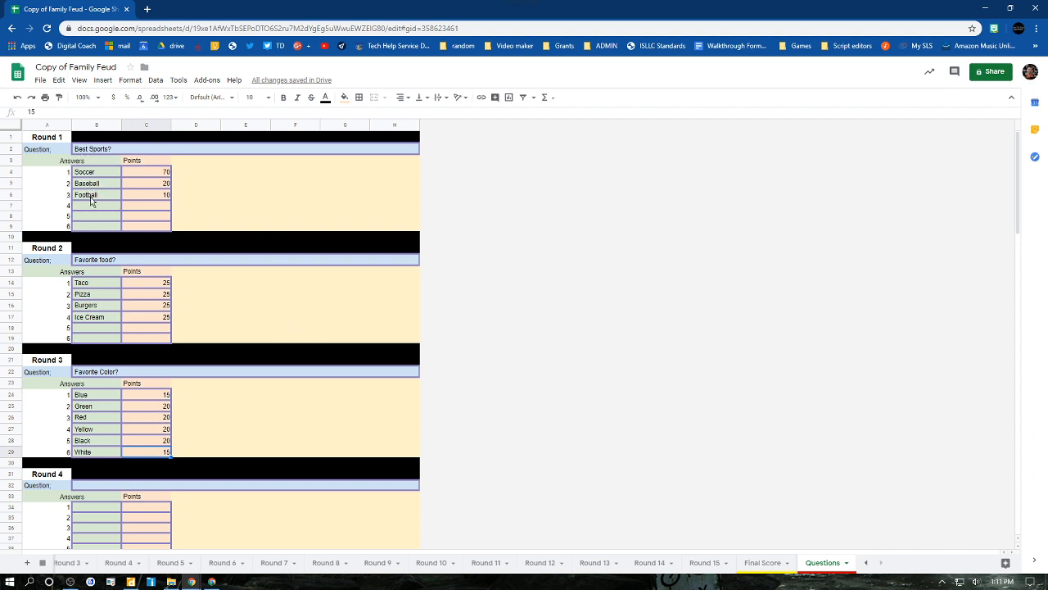
pyautogui.click(40, 79)
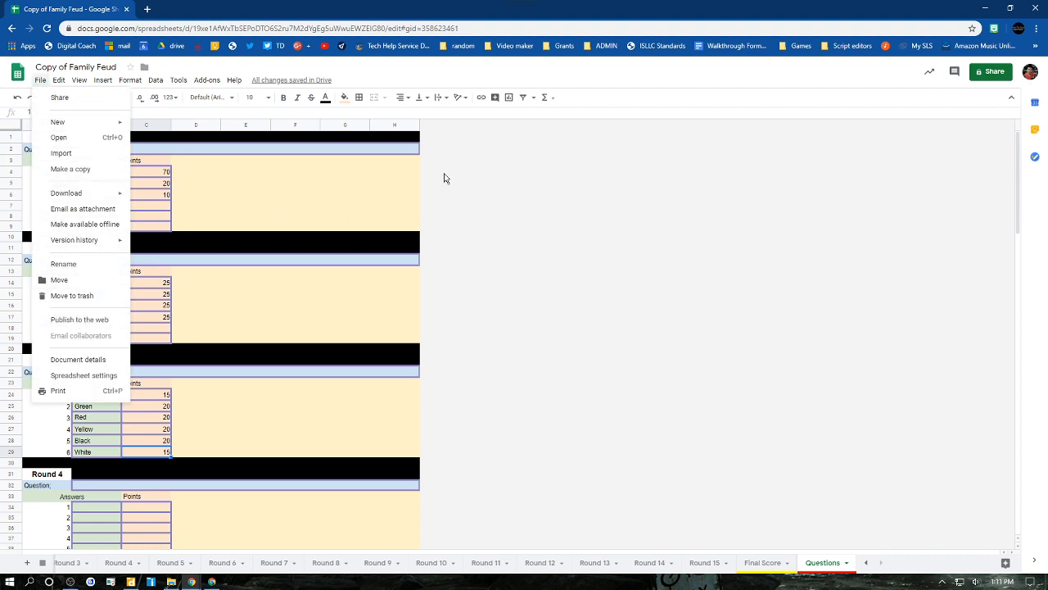
pyautogui.click(527, 221)
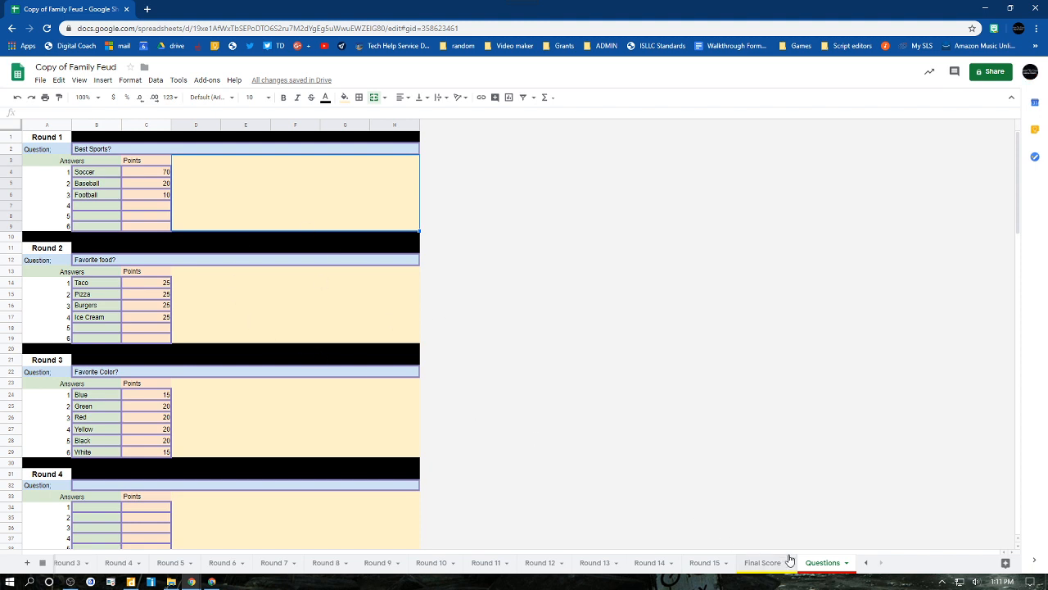
pyautogui.click(814, 562)
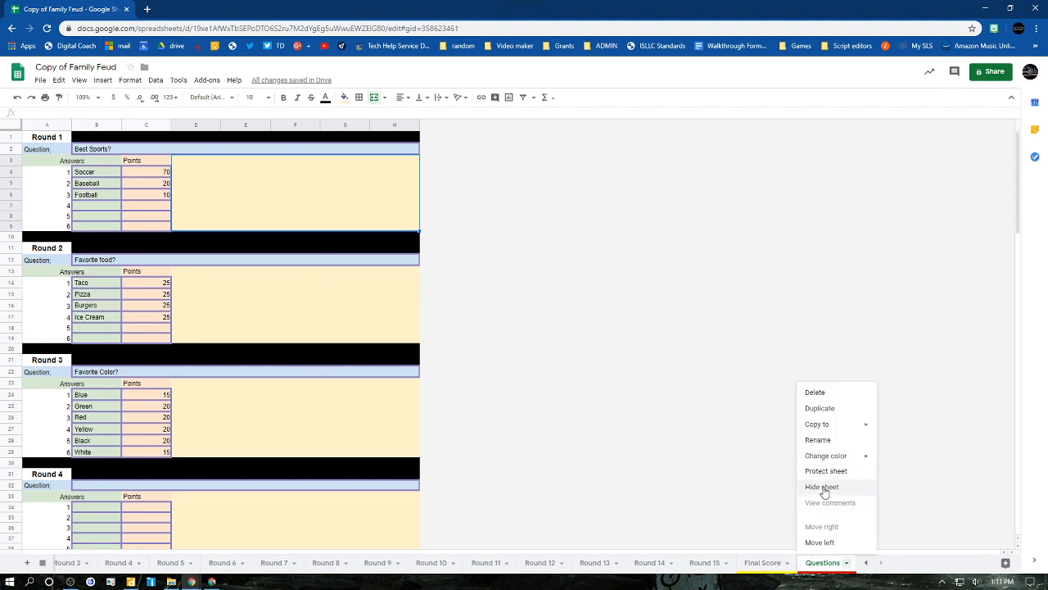
pyautogui.click(758, 485)
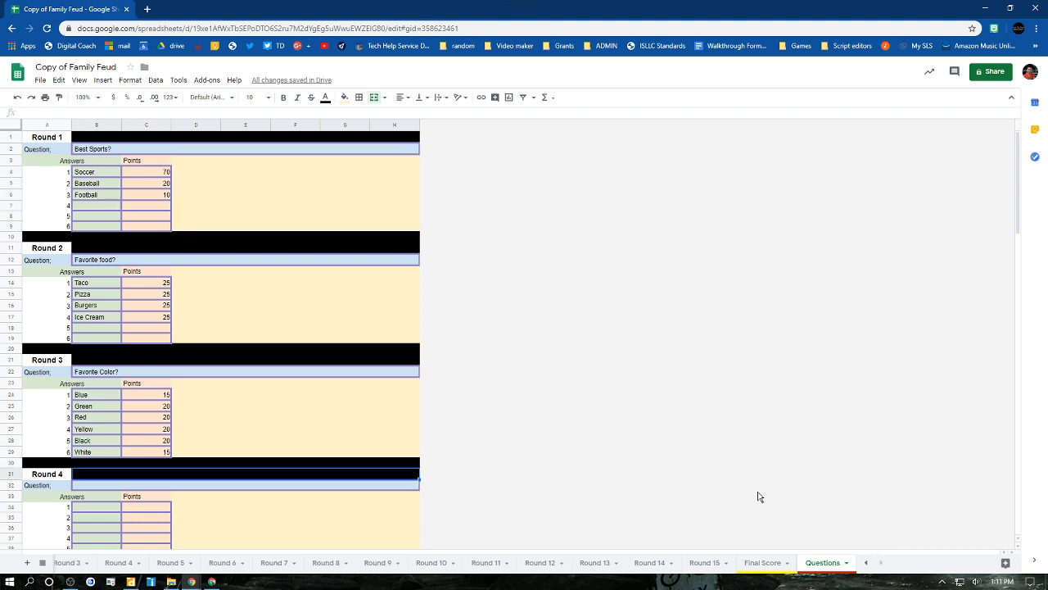
# - Switch to the Teams sheet and save the current version in the version history as "Start of Game"
pyautogui.click(42, 562)
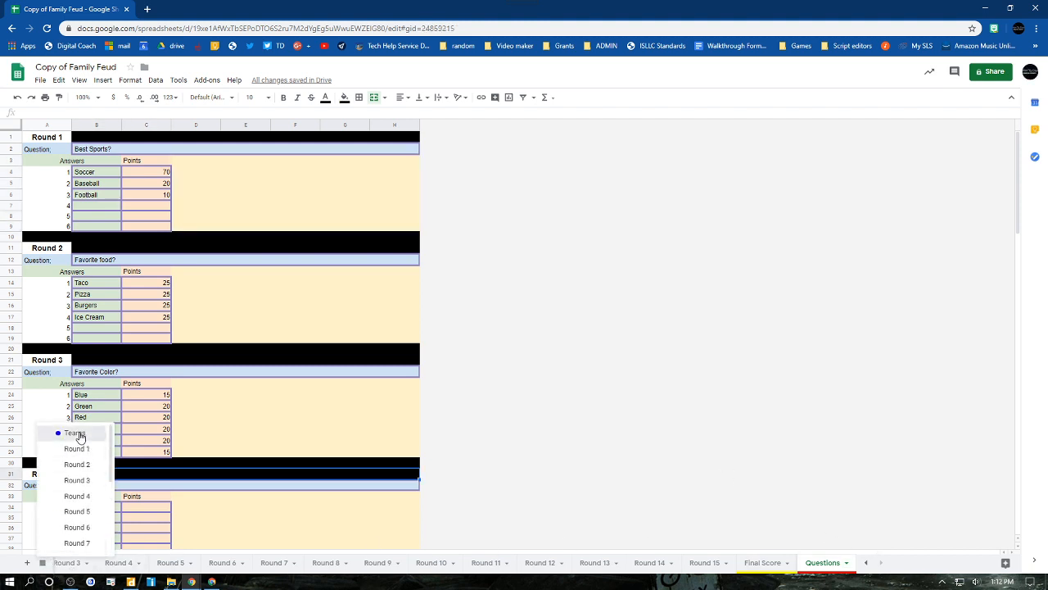
pyautogui.click(76, 432)
pyautogui.click(39, 79)
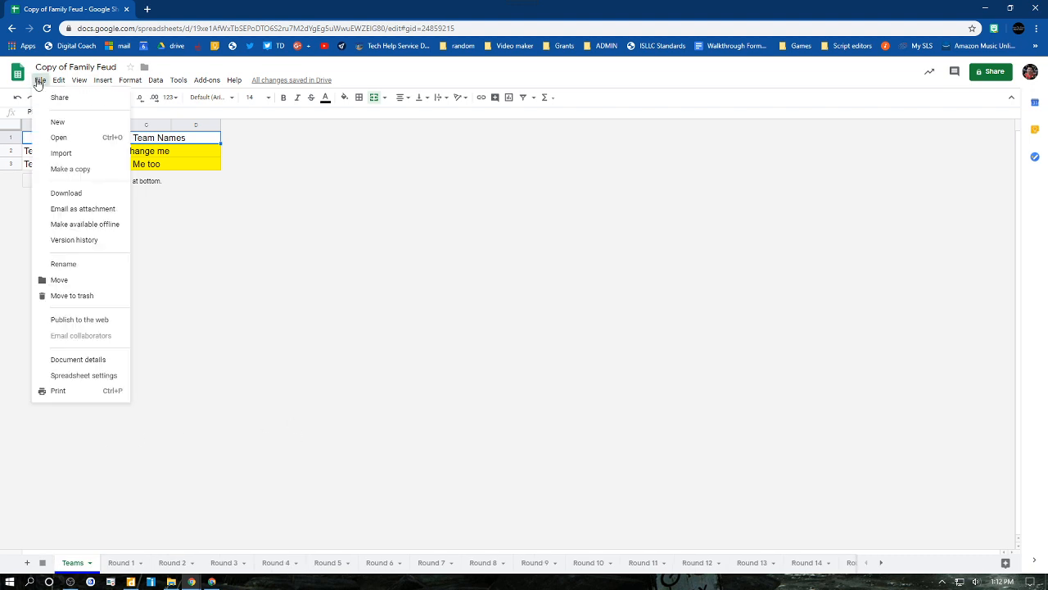
pyautogui.moveTo(80, 247)
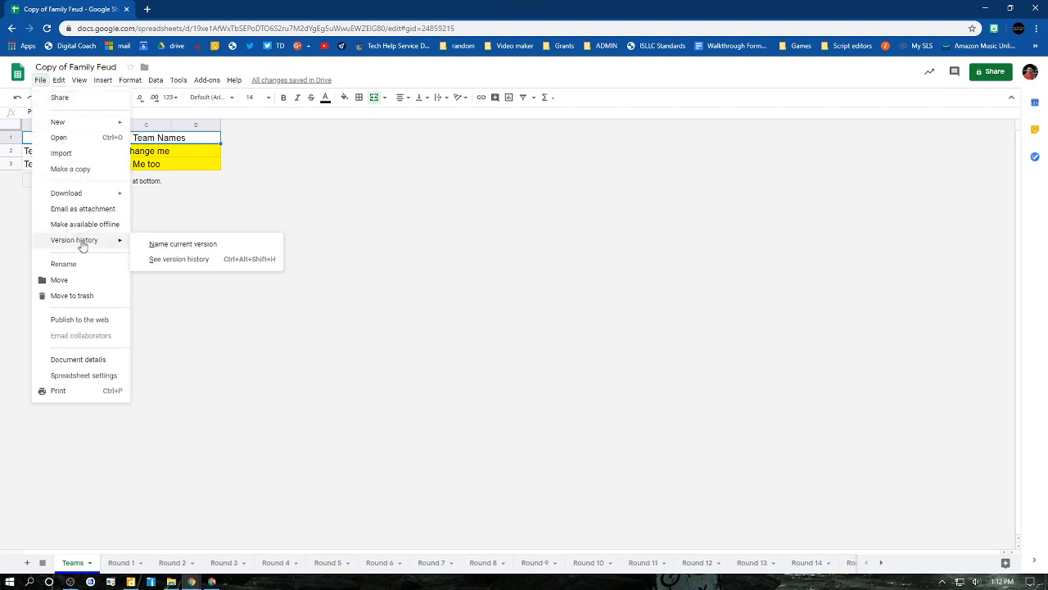
pyautogui.click(163, 246)
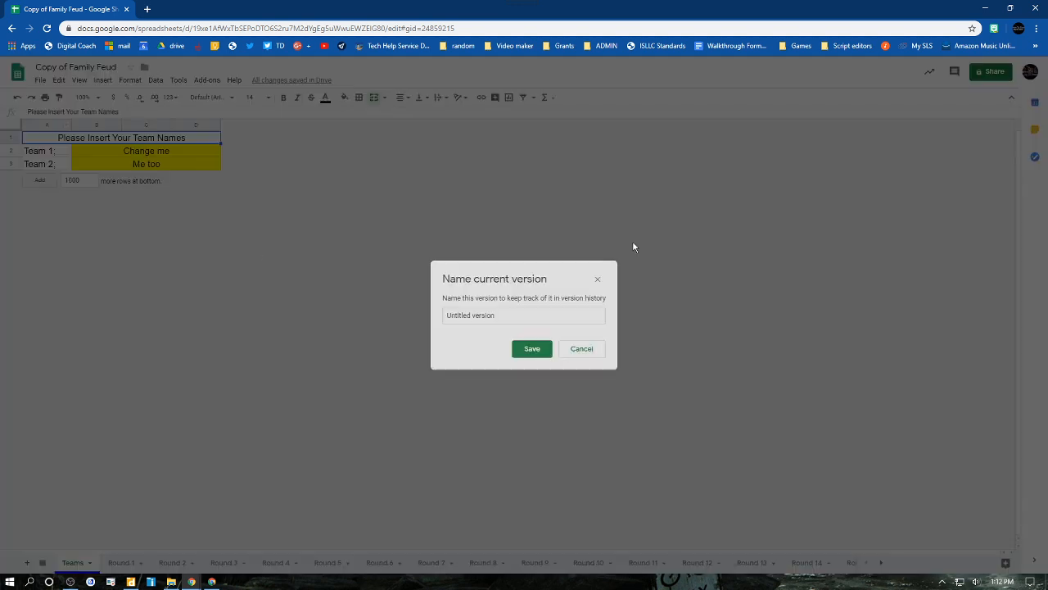
pyautogui.write('Start of G')
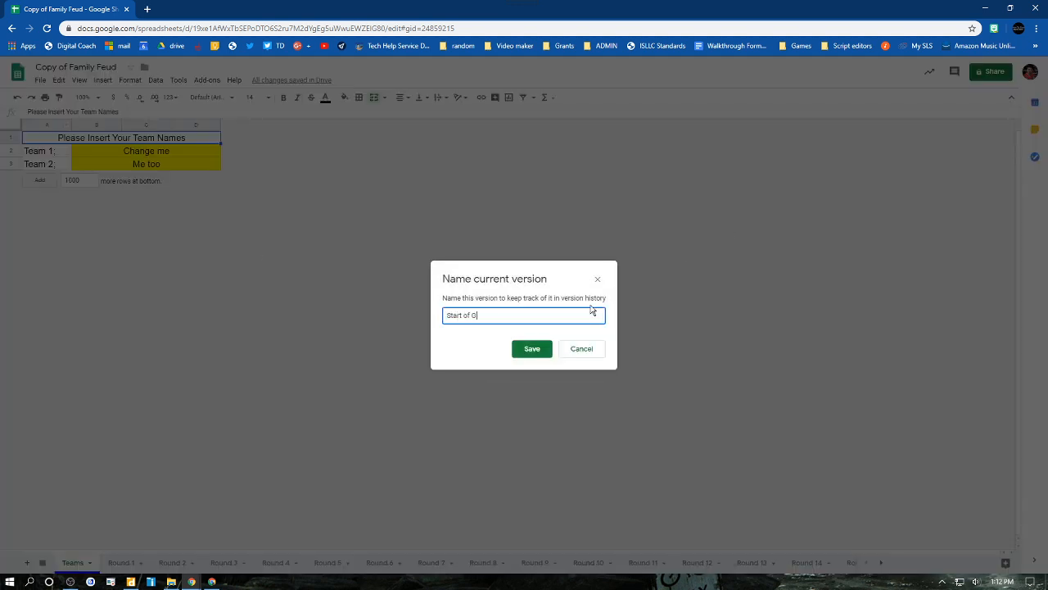
pyautogui.write('ame')
pyautogui.click(539, 350)
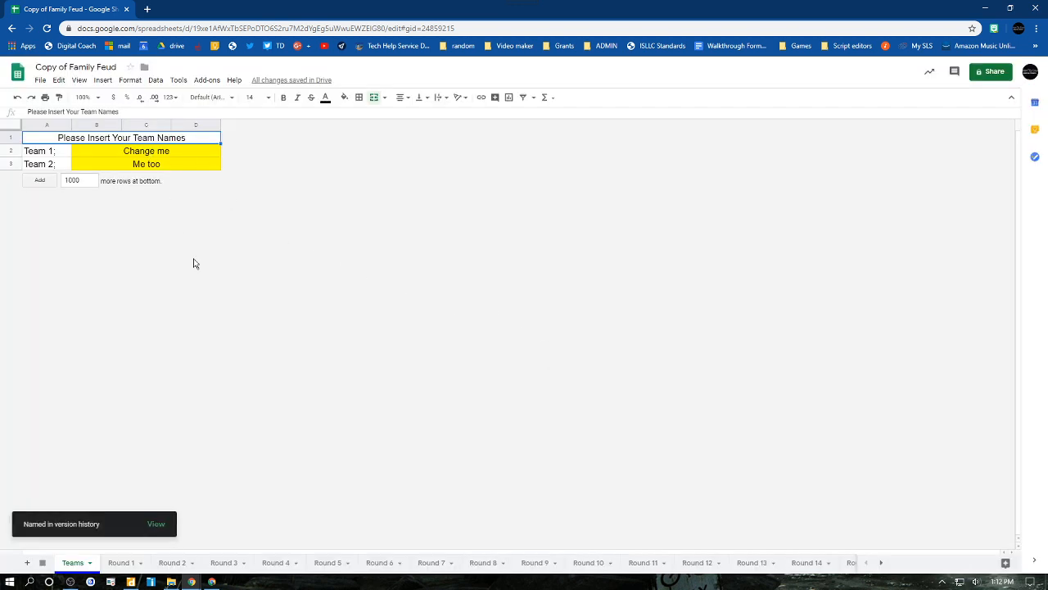
# - Replace the Team 1 placeholder name with "Sample 1"
pyautogui.click(143, 158)
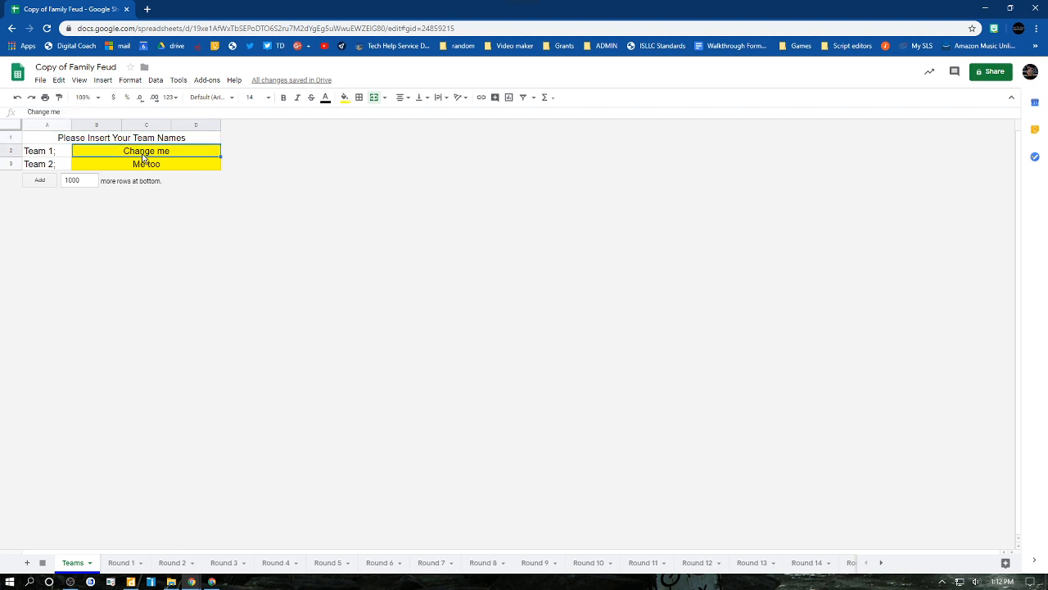
pyautogui.write('Sample 1')
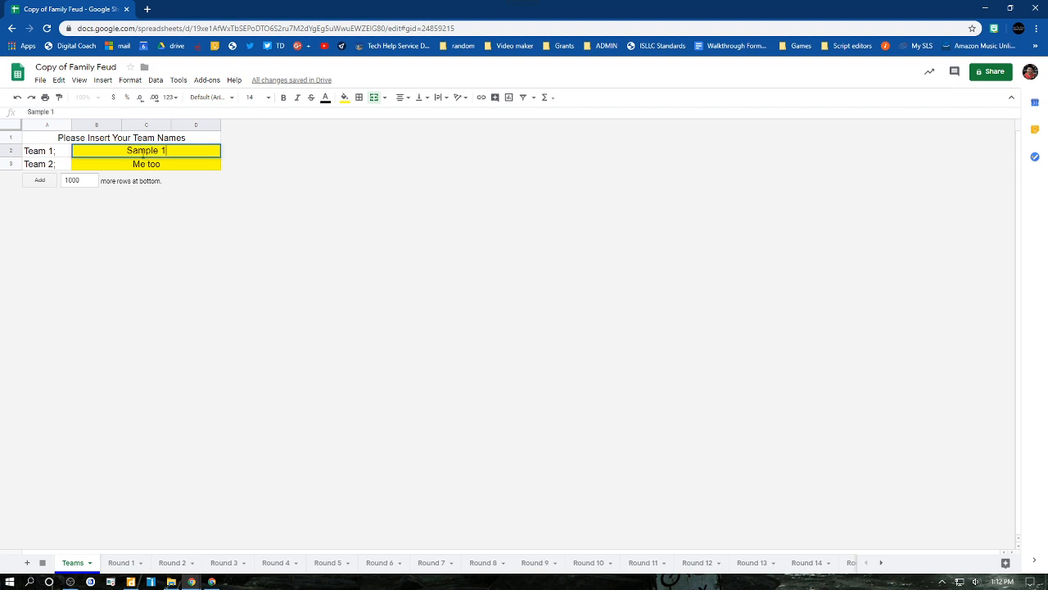
pyautogui.press('Tab')
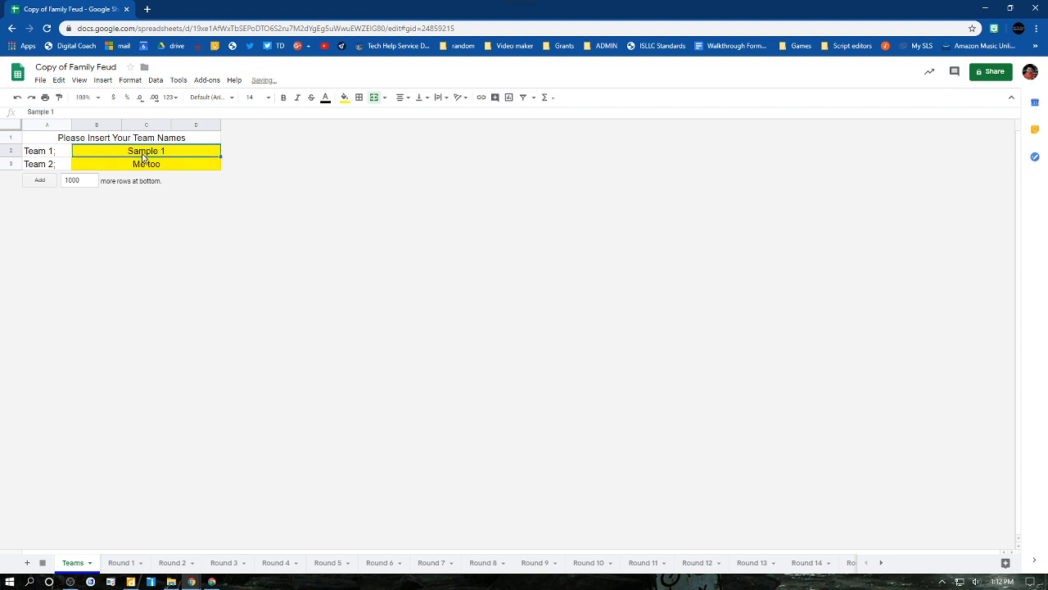
# - Replace the Team 2 placeholder name with "Other Team"
pyautogui.click(115, 169)
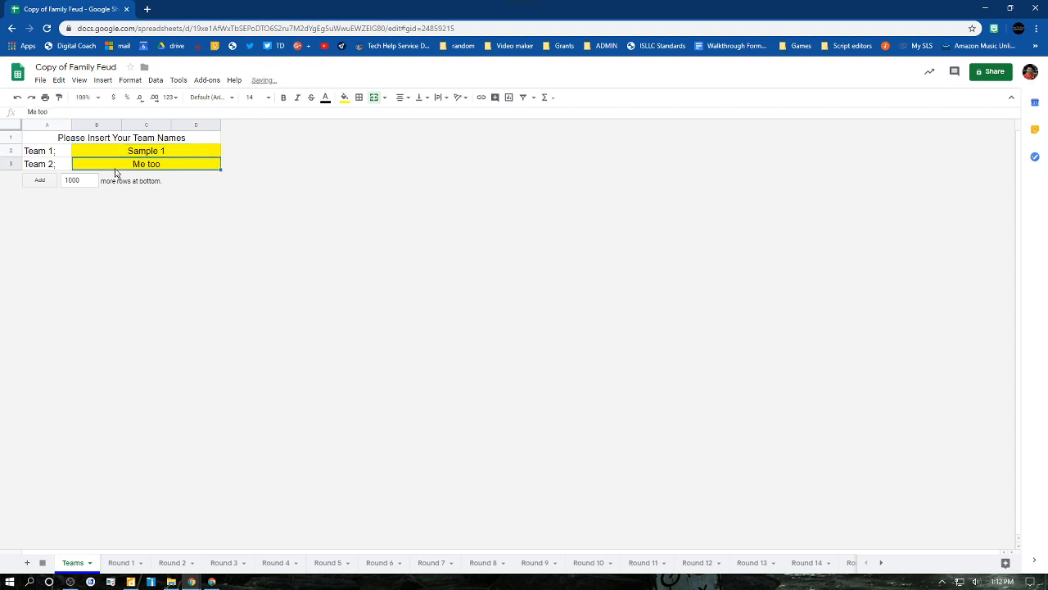
pyautogui.write('Other Team')
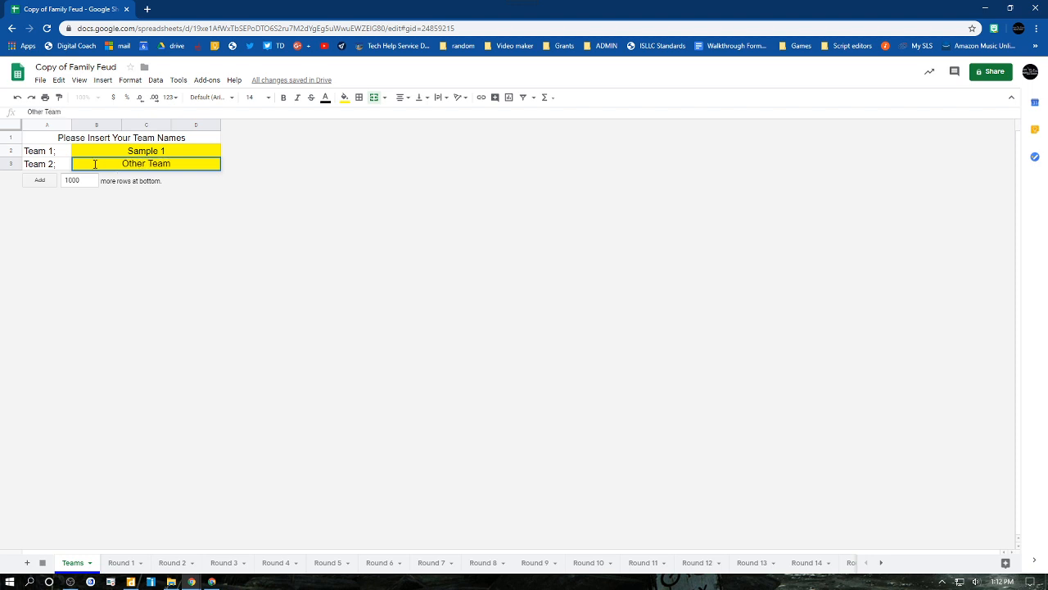
pyautogui.press('Tab')
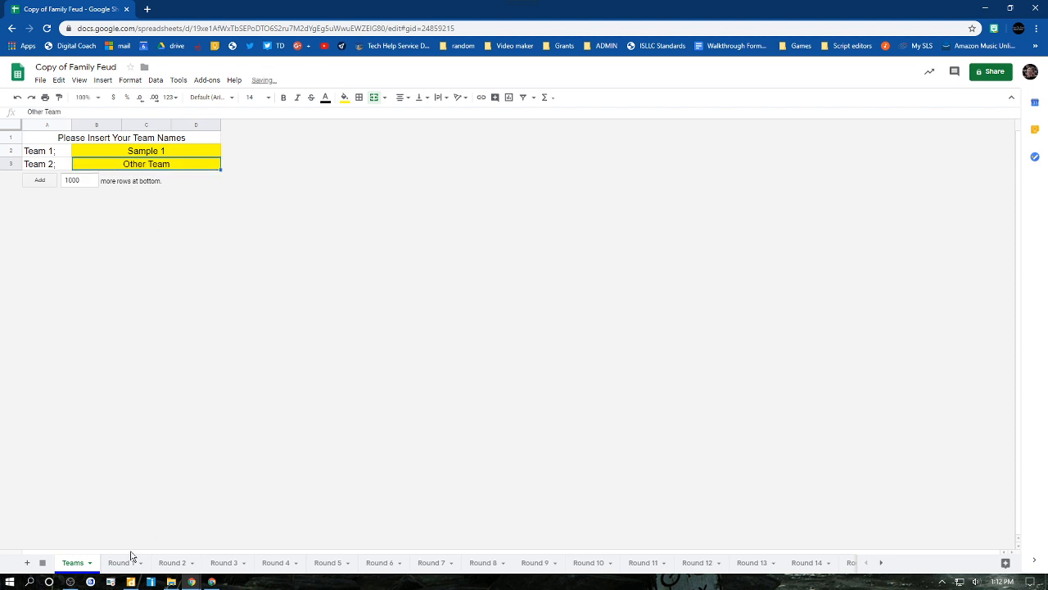
# - Go to the Round 1 sheet and choose Sample 1 as the team that gets the points
pyautogui.click(121, 563)
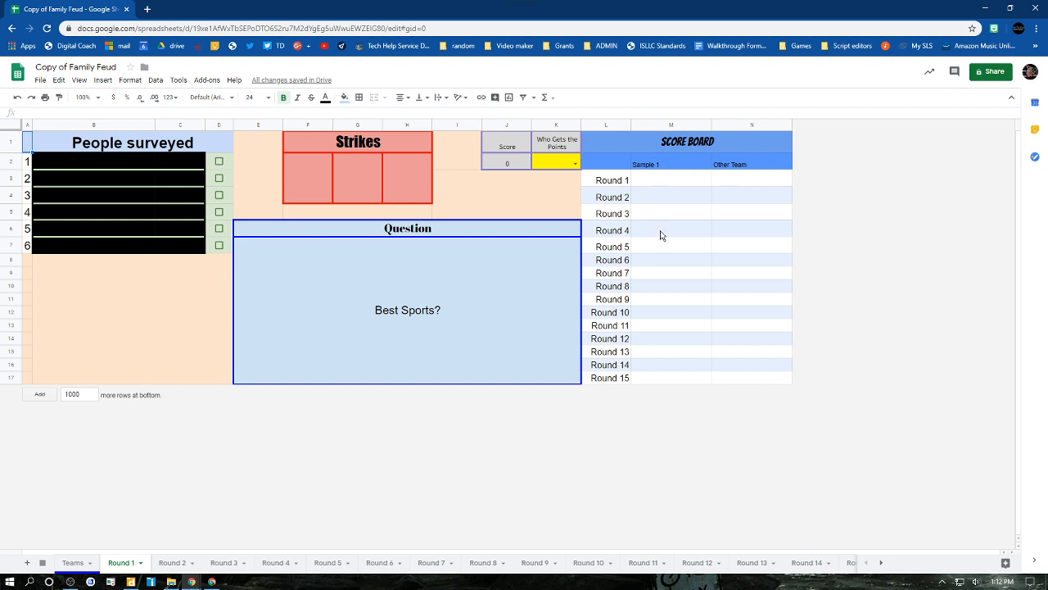
pyautogui.click(560, 167)
pyautogui.click(574, 163)
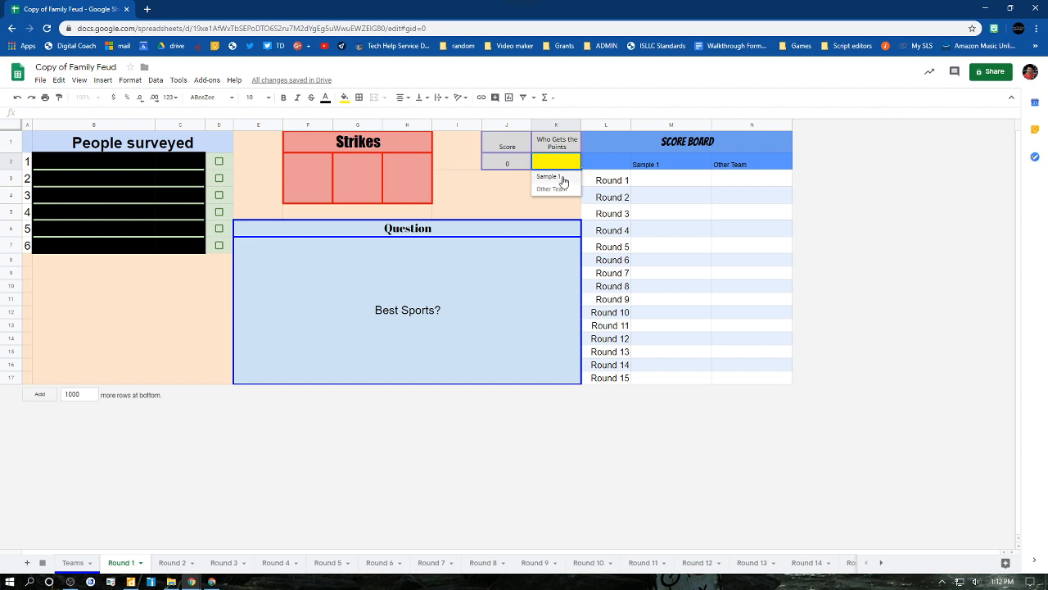
pyautogui.click(548, 177)
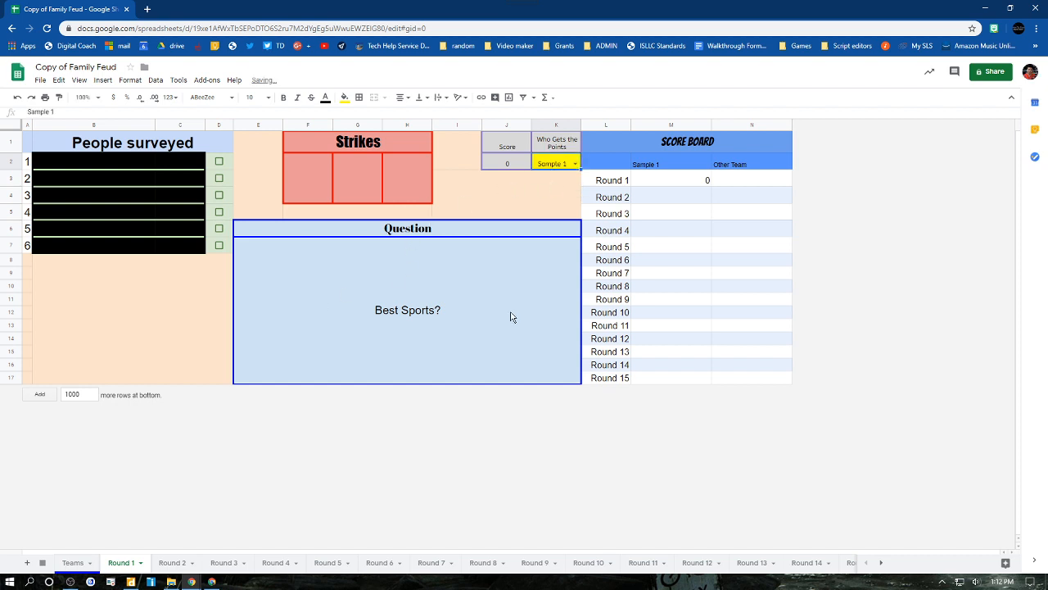
# - Reveal answer 2 of Round 1 and mark the first two strikes with an x
pyautogui.click(218, 179)
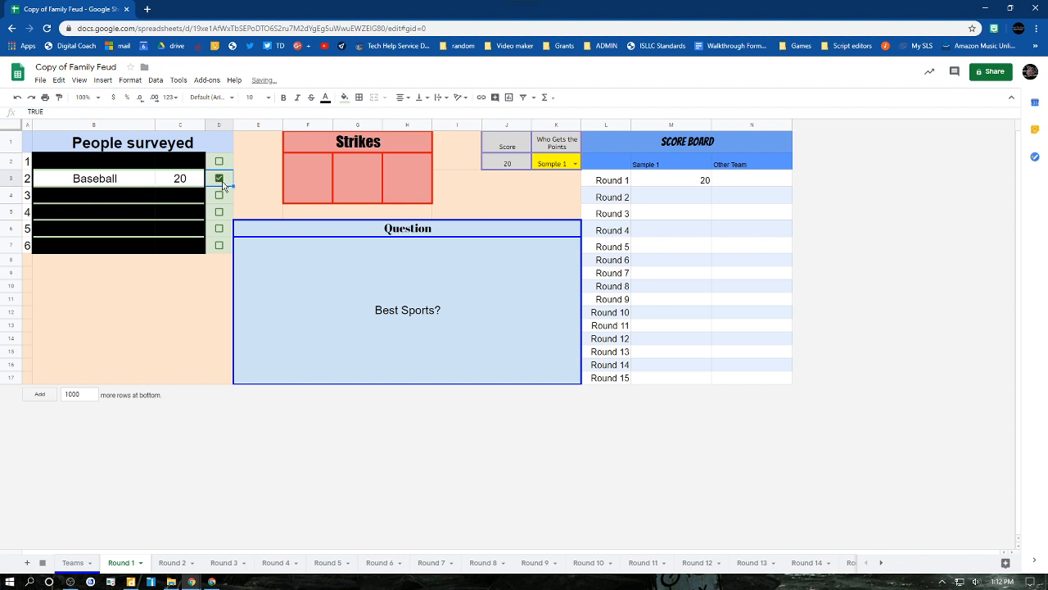
pyautogui.click(317, 188)
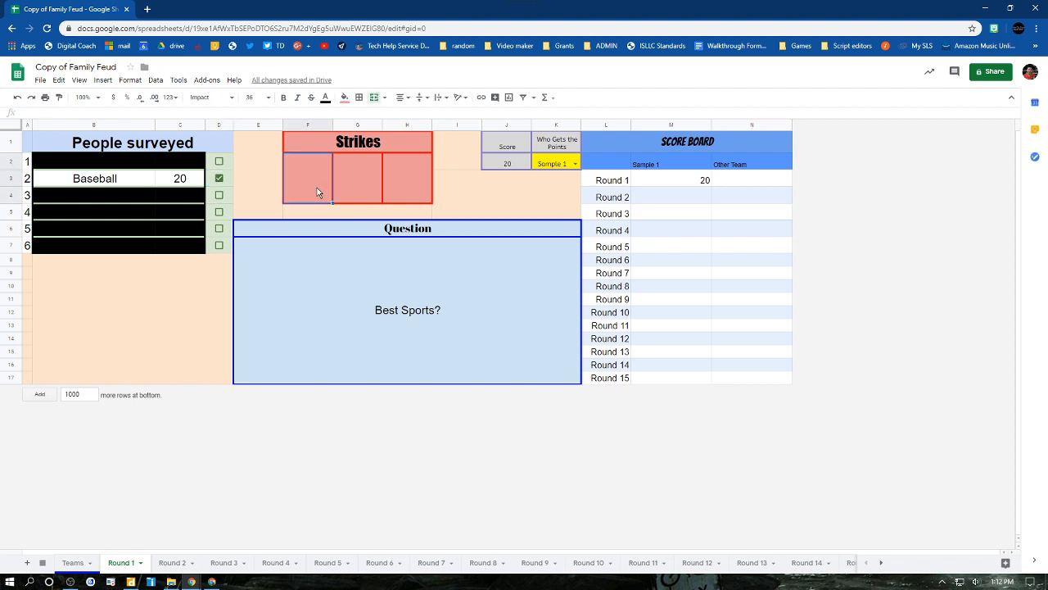
pyautogui.write('x')
pyautogui.click(374, 192)
pyautogui.write('x')
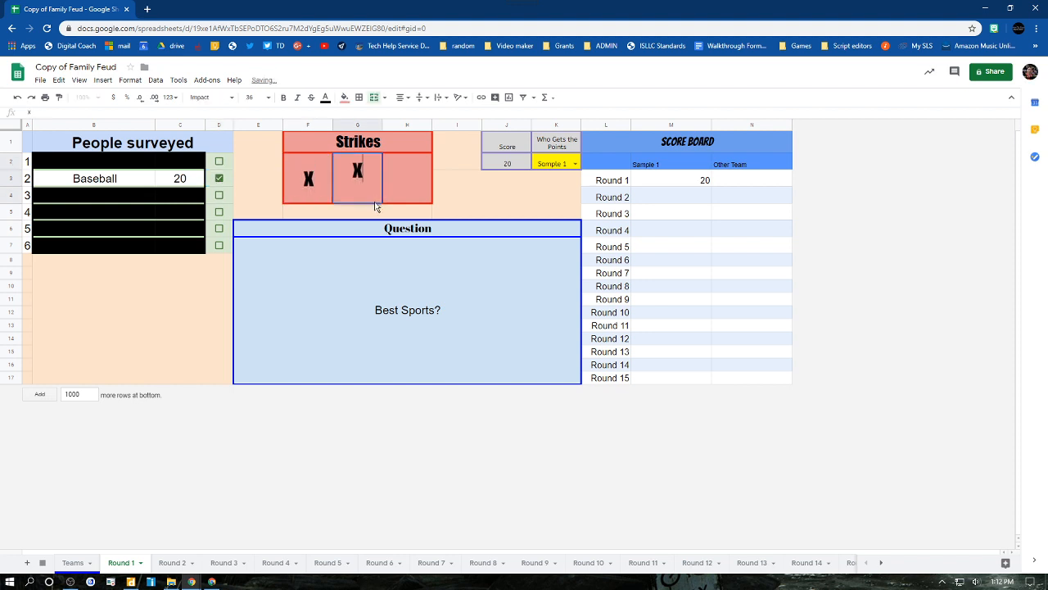
# - Reveal answer 3 of Round 1 and mark the third strike with an x
pyautogui.click(218, 195)
pyautogui.click(421, 191)
pyautogui.write('x')
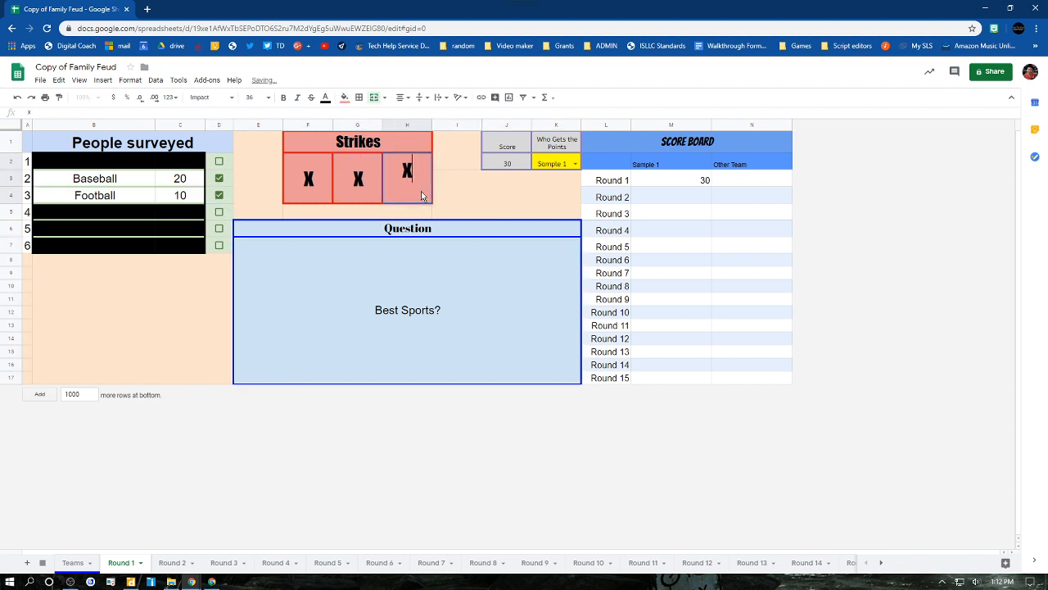
pyautogui.click(463, 281)
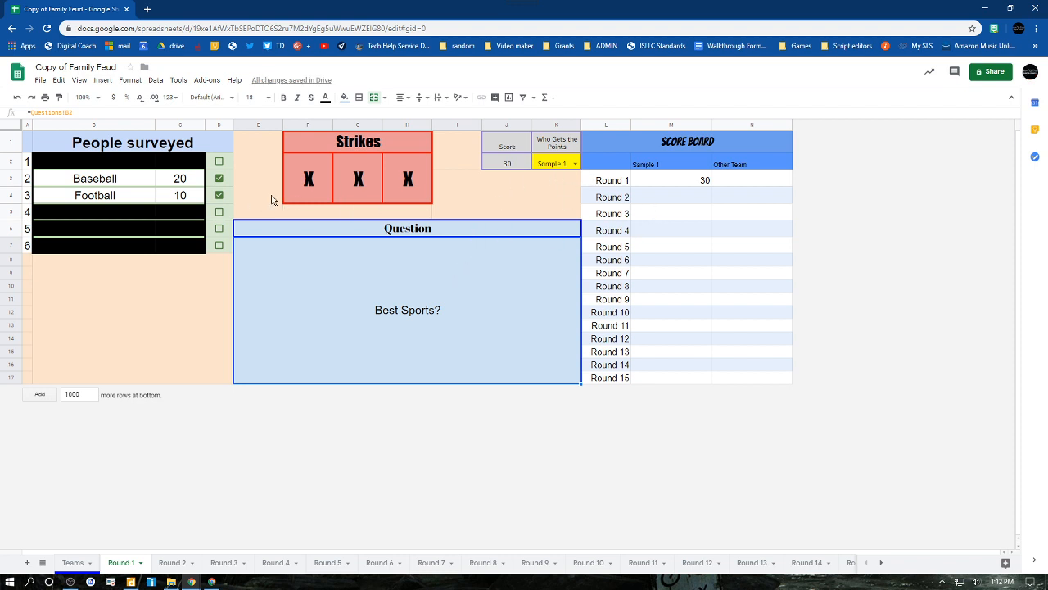
# - Reveal answer 1 of Round 1 and give the round's points to Other Team
pyautogui.click(570, 166)
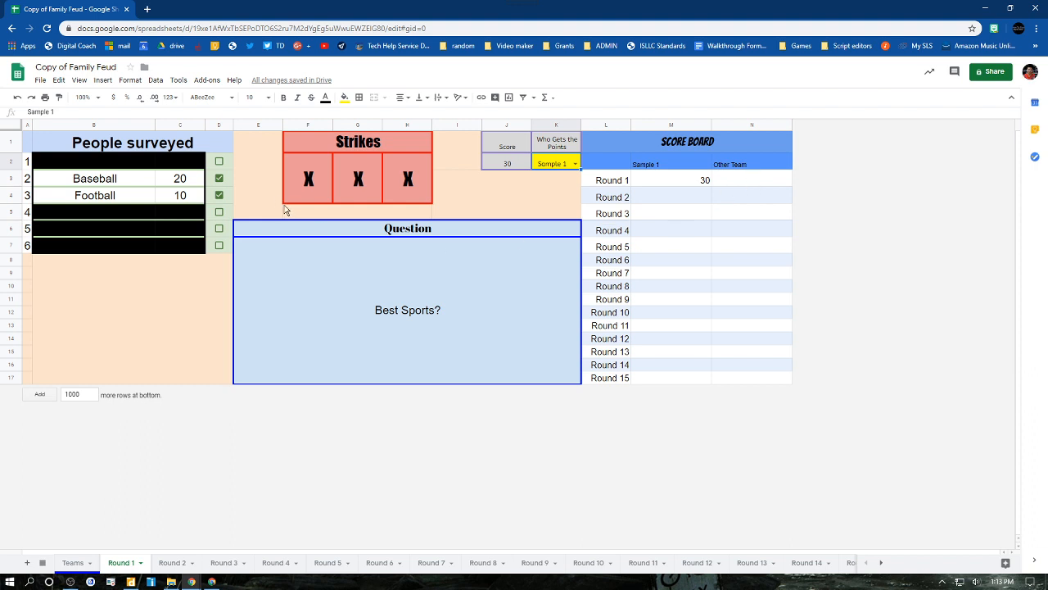
pyautogui.click(218, 161)
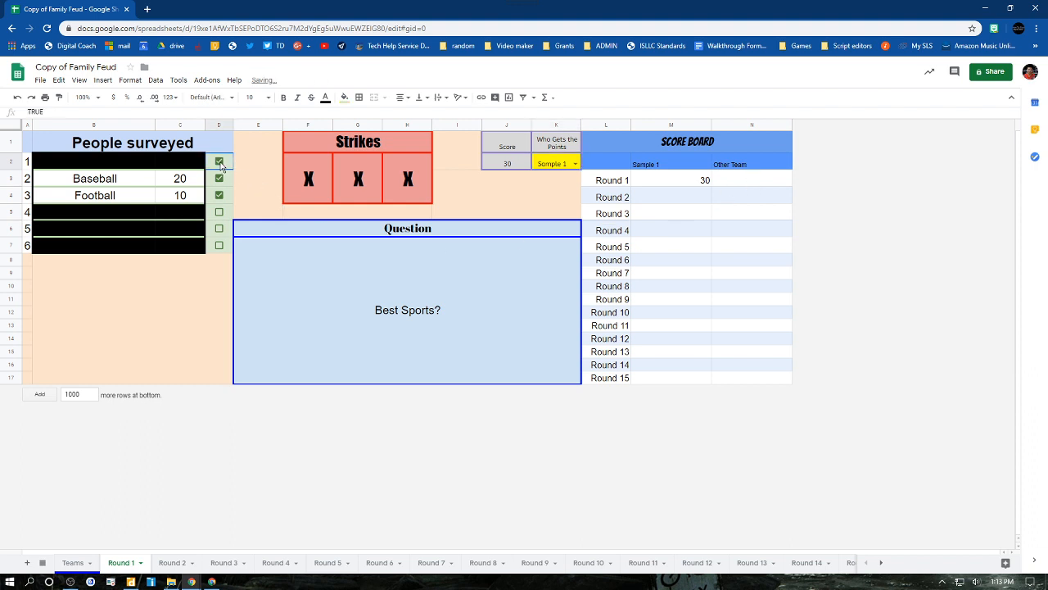
pyautogui.click(575, 164)
pyautogui.click(563, 191)
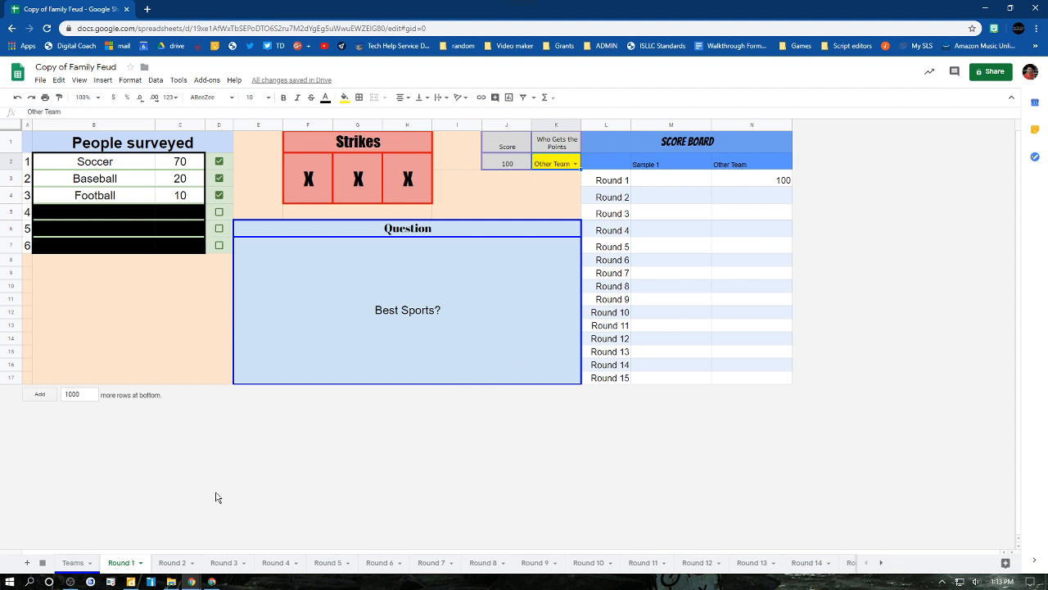
# - On the Round 2 sheet, reveal answers 2 and 1 and give the points to Sample 1
pyautogui.click(172, 562)
pyautogui.click(218, 178)
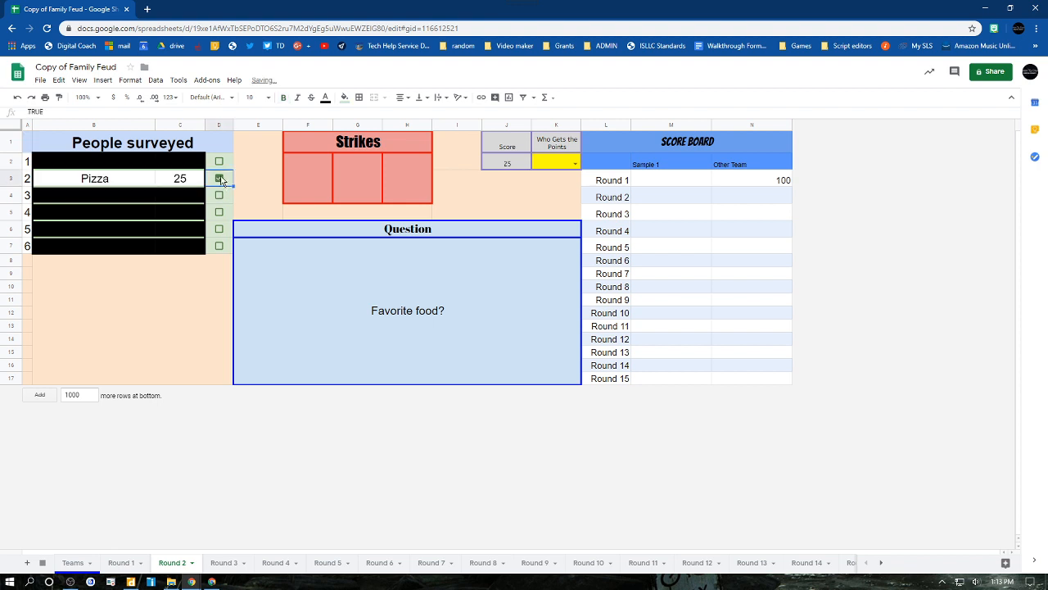
pyautogui.click(218, 161)
pyautogui.click(576, 164)
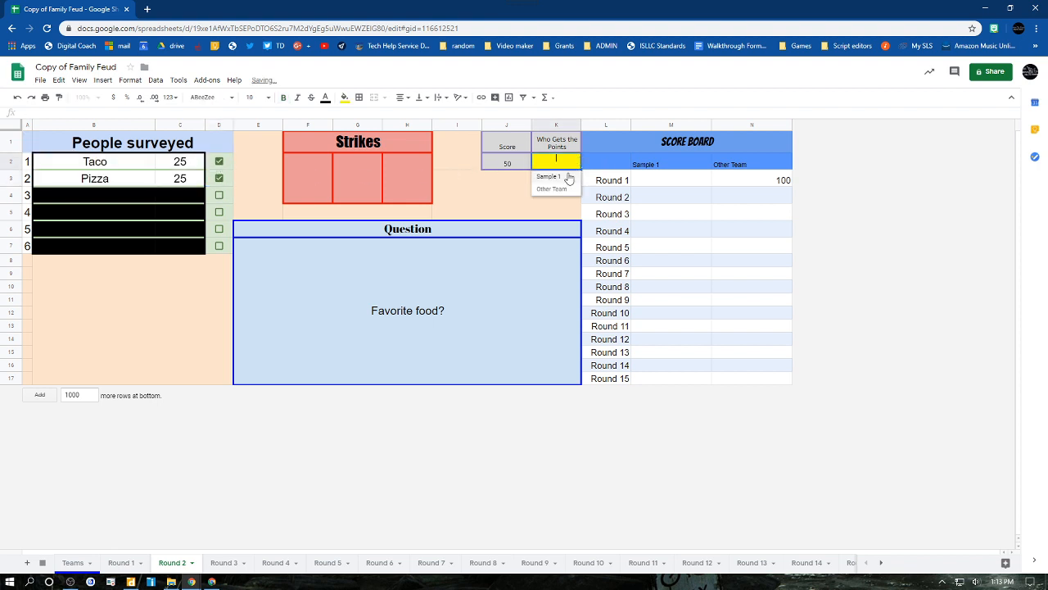
pyautogui.click(566, 176)
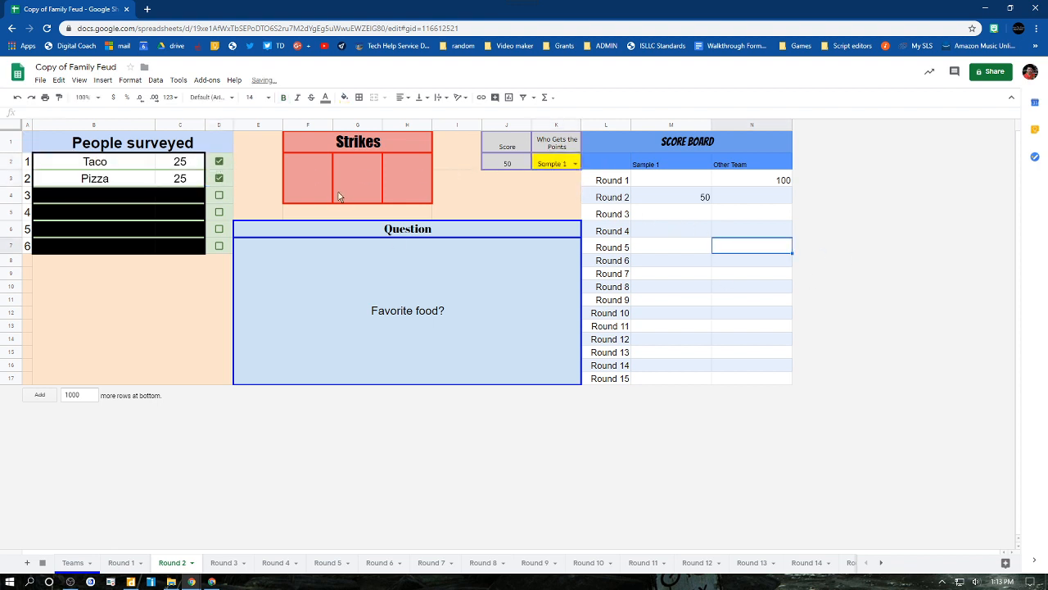
# - Mark all three Round 2 strikes with an X
pyautogui.click(313, 195)
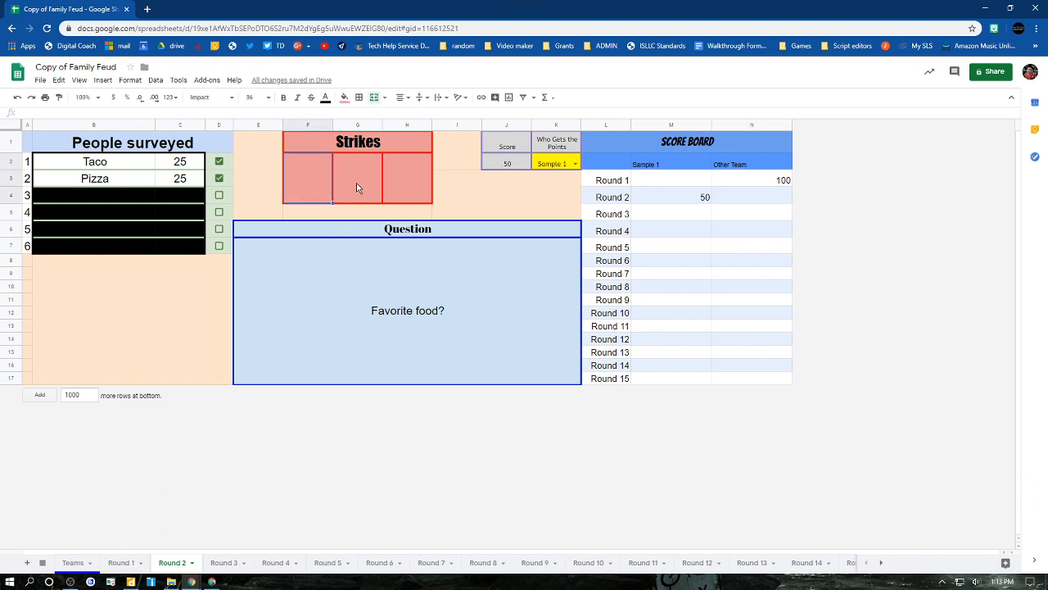
pyautogui.write('X')
pyautogui.click(366, 178)
pyautogui.write('X')
pyautogui.click(405, 178)
pyautogui.write('X')
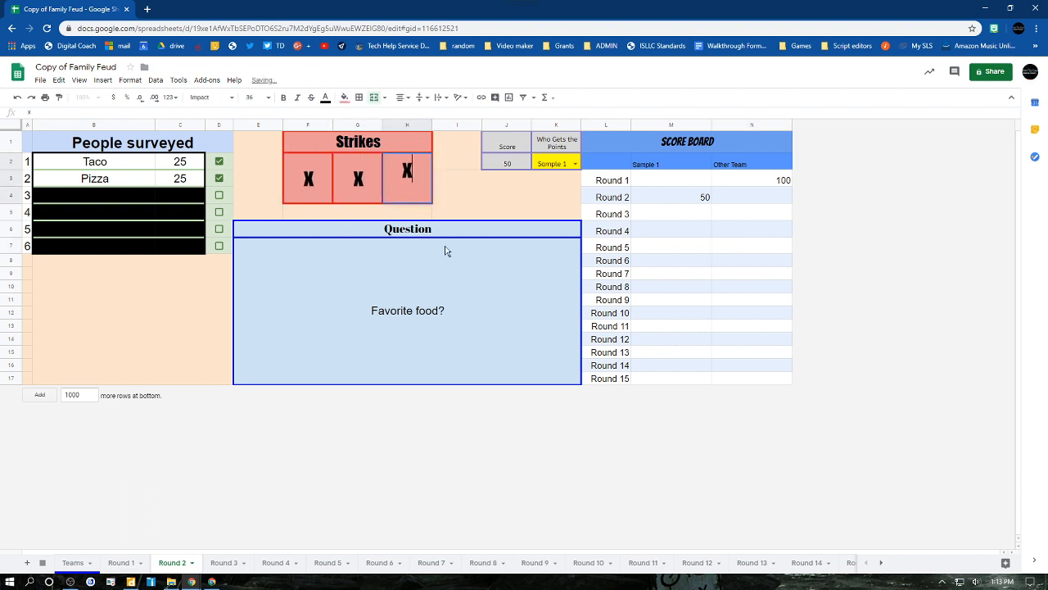
# - On the Round 3 sheet, reveal answers 1 to 3 and give the points to Sample 1
pyautogui.click(225, 562)
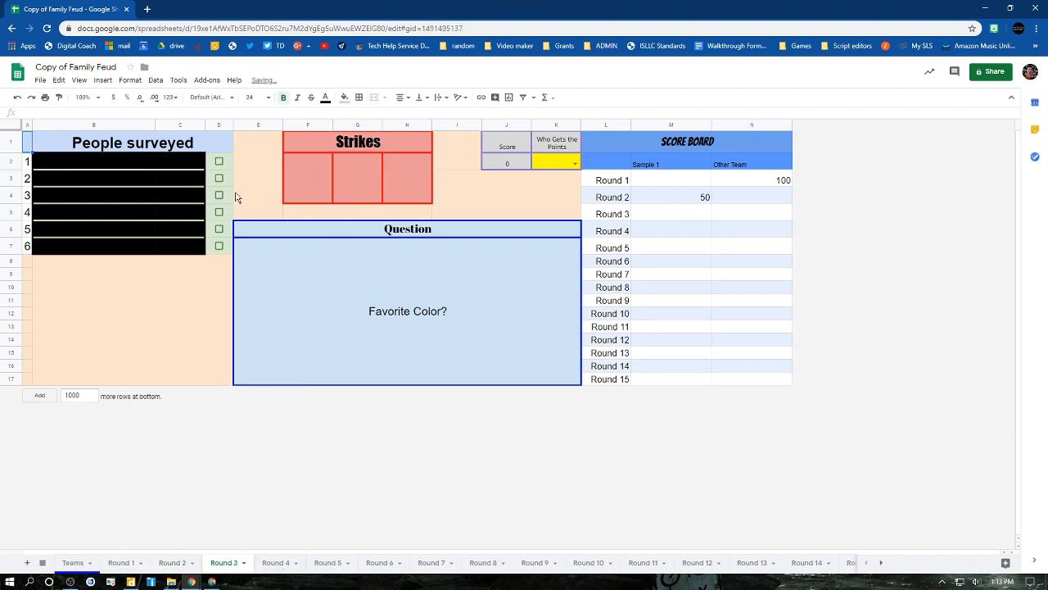
pyautogui.click(218, 162)
pyautogui.click(219, 178)
pyautogui.click(218, 196)
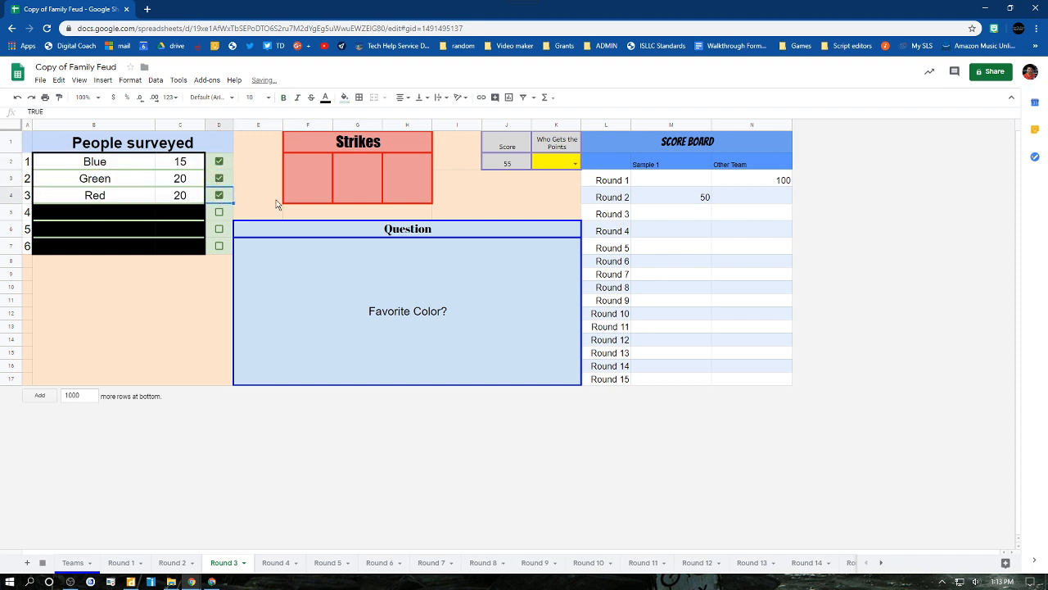
pyautogui.click(562, 164)
pyautogui.click(571, 166)
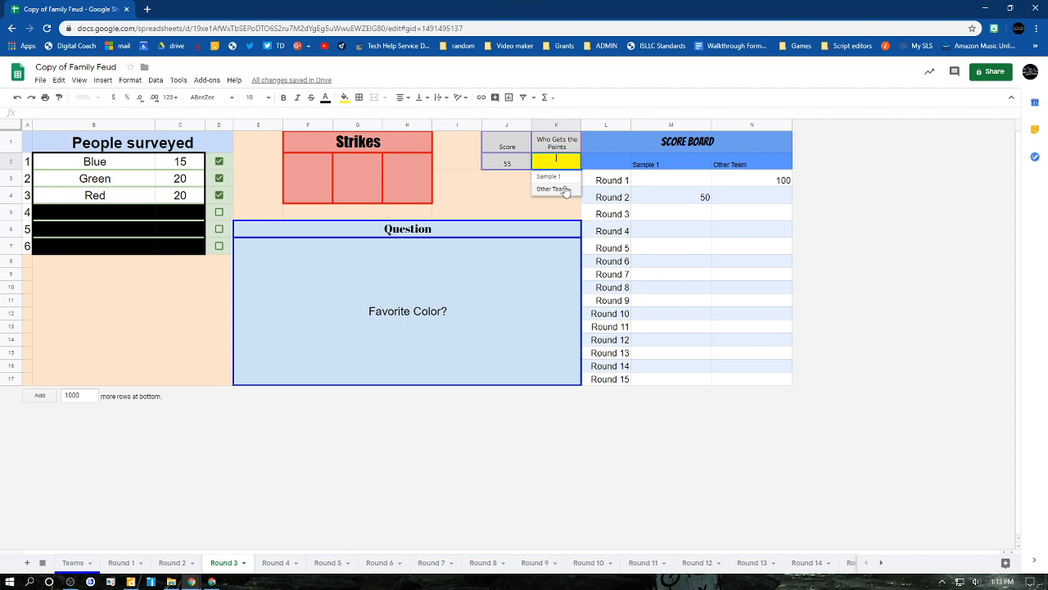
pyautogui.click(562, 177)
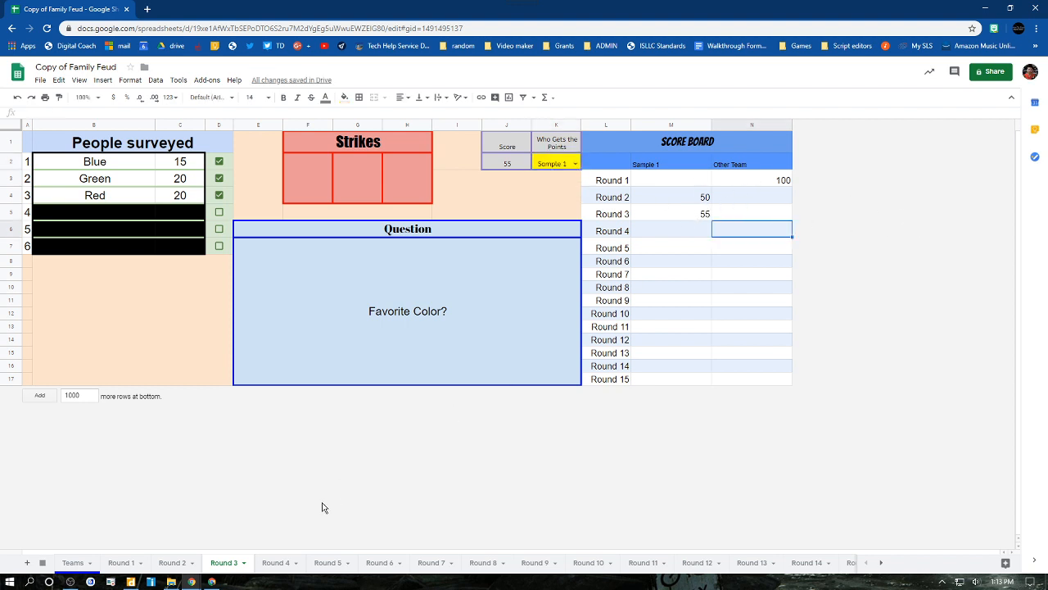
# - Look through the Round 4 to Round 6 sheets and check the score totals and winner on the Final Score sheet
pyautogui.click(274, 562)
pyautogui.click(337, 562)
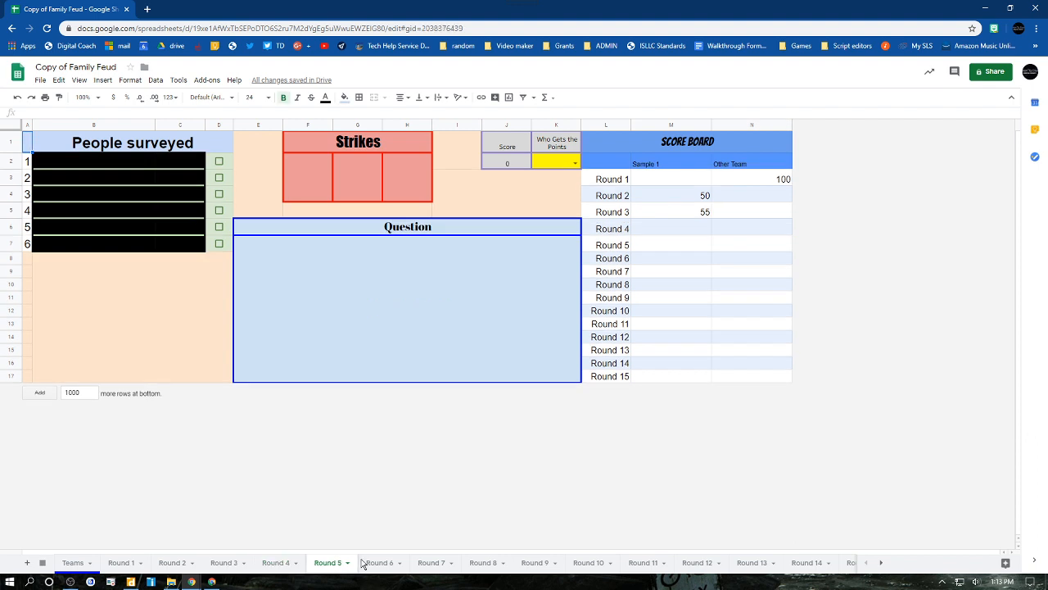
pyautogui.click(380, 563)
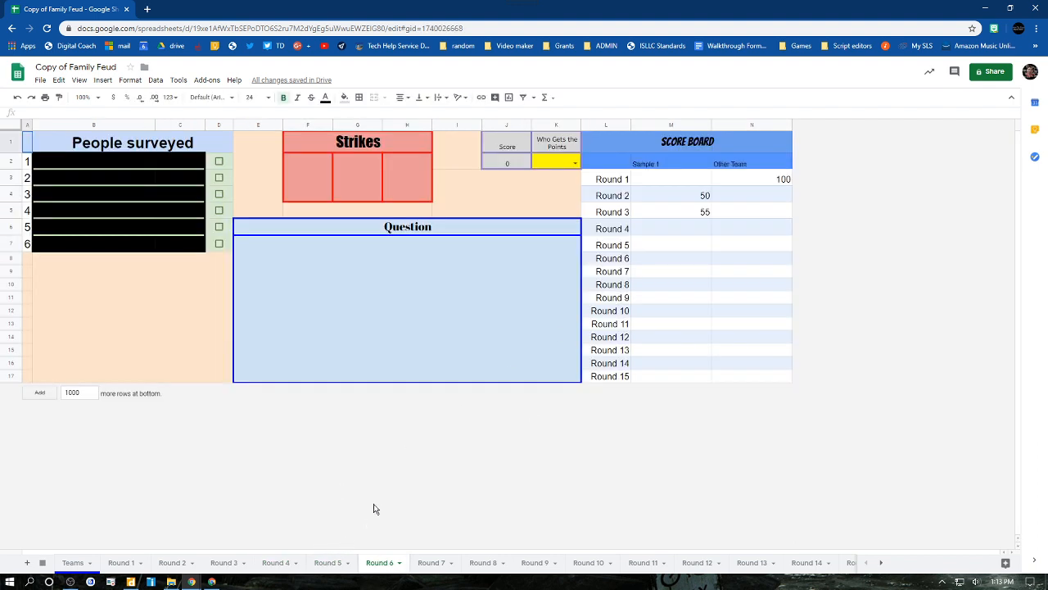
pyautogui.click(880, 565)
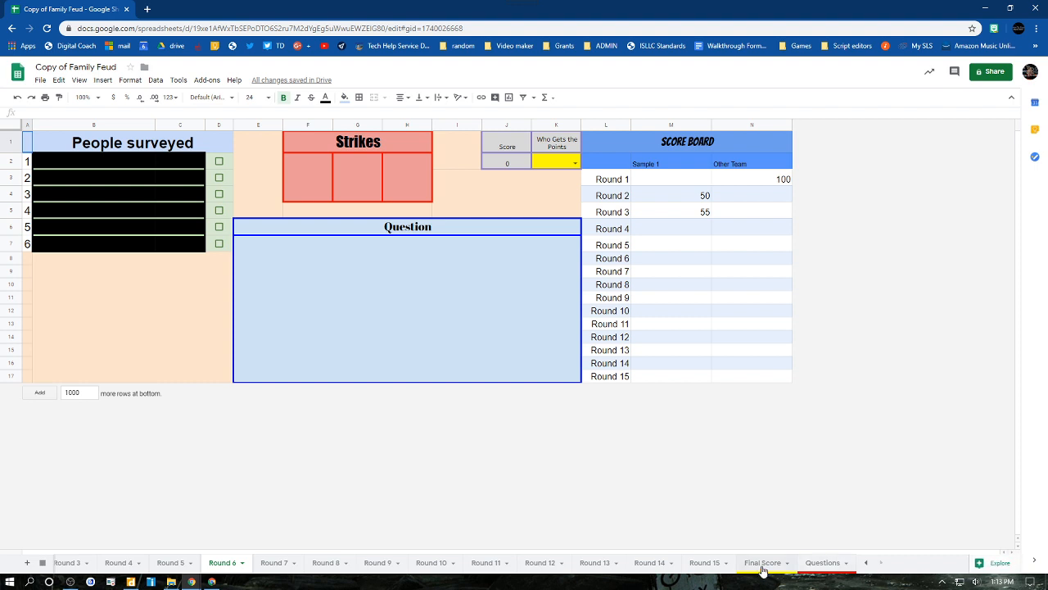
pyautogui.click(762, 564)
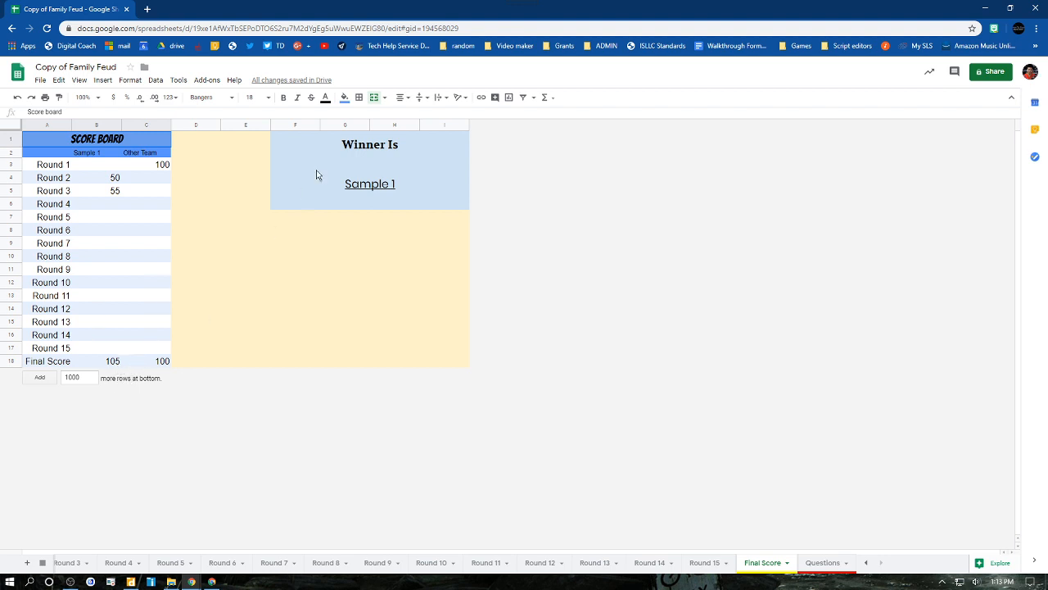
pyautogui.click(375, 190)
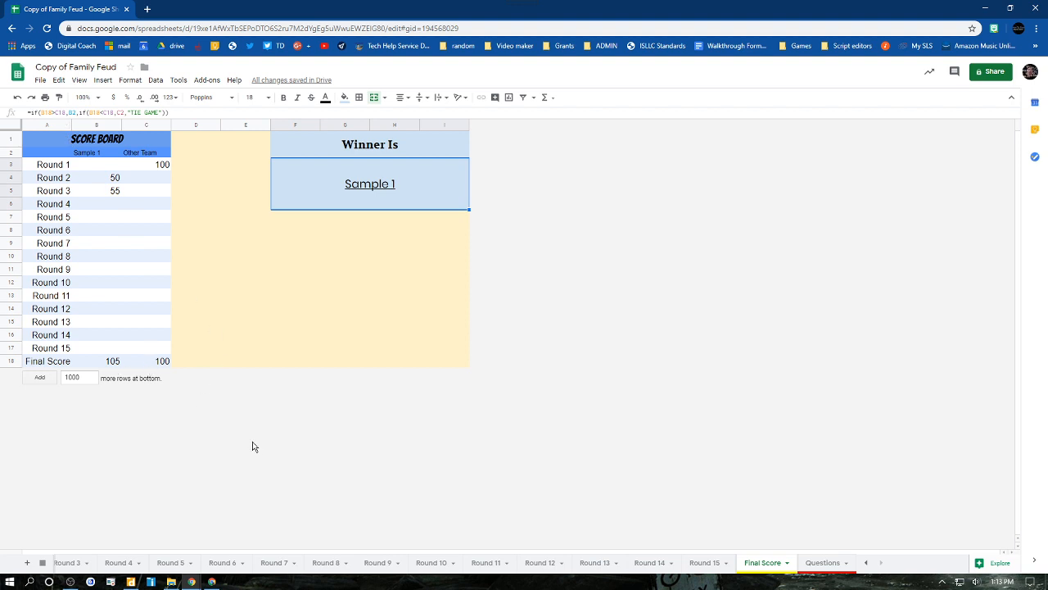
pyautogui.press('Down')
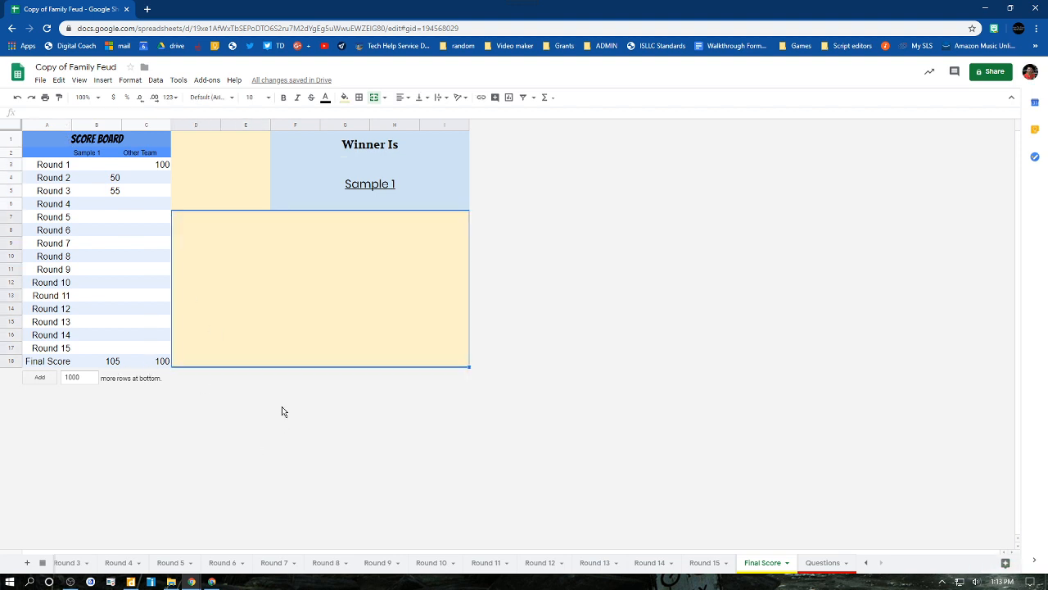
# - Restore the named version "Start of Game" from the spreadsheet's version history
pyautogui.click(40, 81)
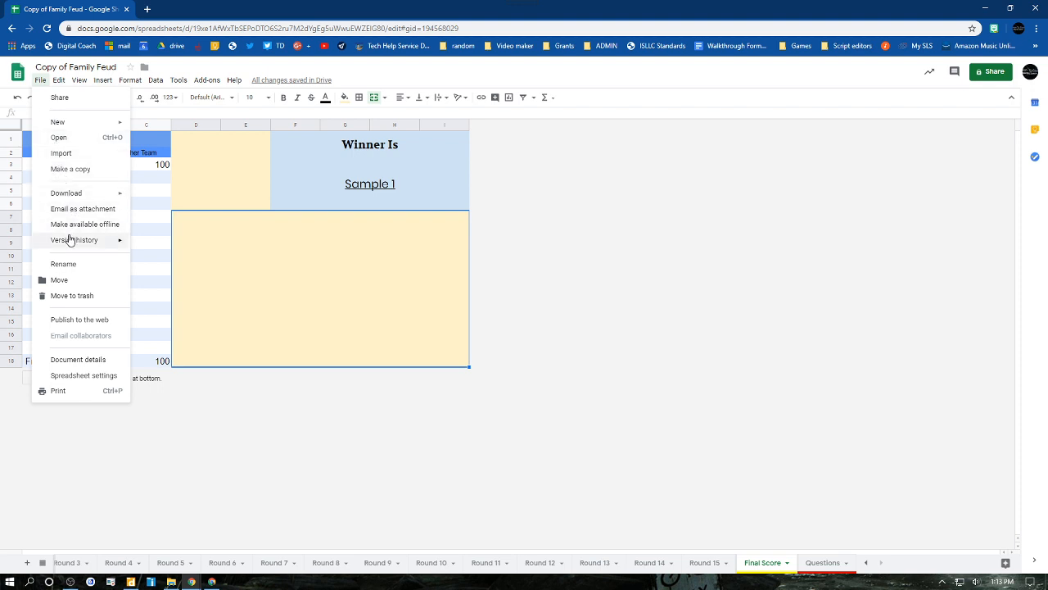
pyautogui.moveTo(74, 240)
pyautogui.click(154, 261)
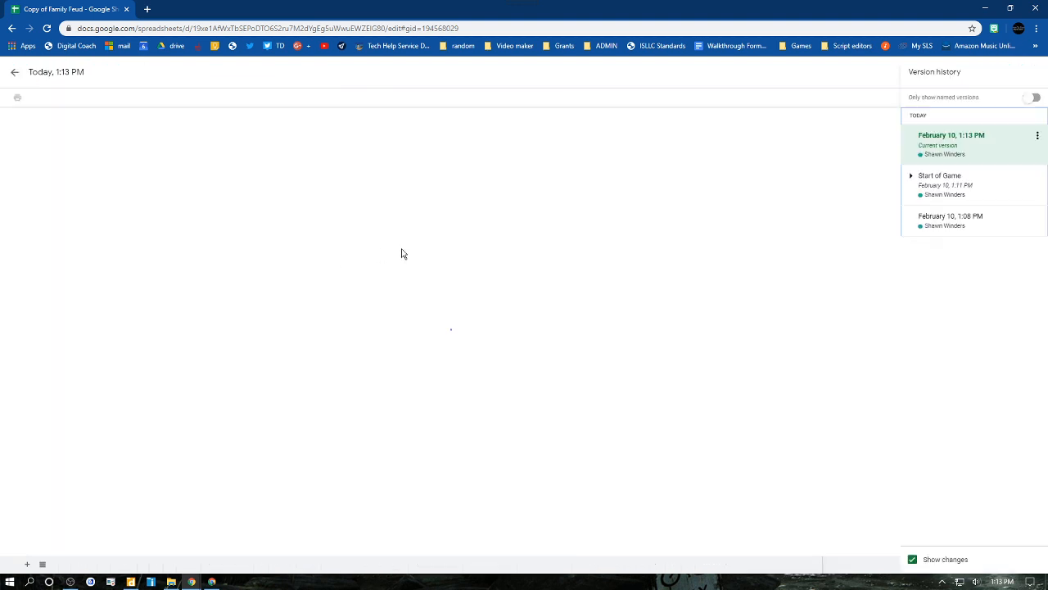
pyautogui.click(950, 195)
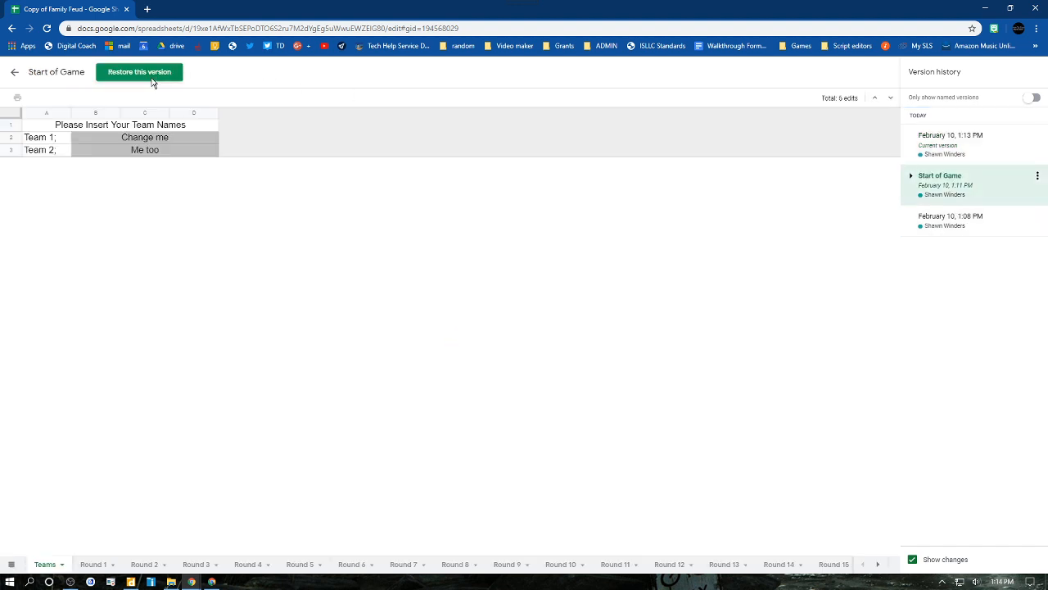
pyautogui.click(149, 76)
pyautogui.click(563, 338)
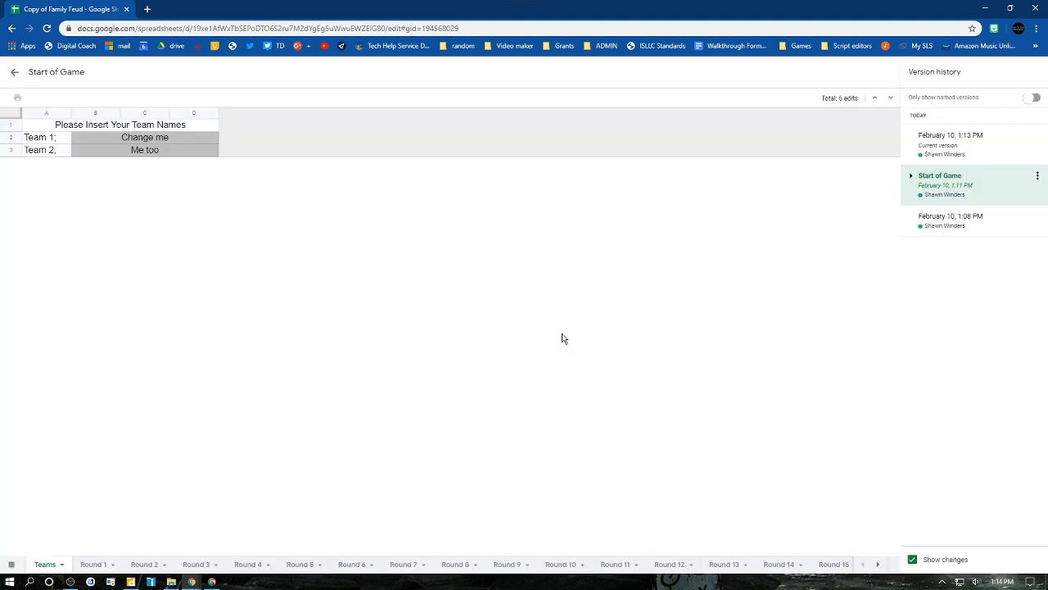